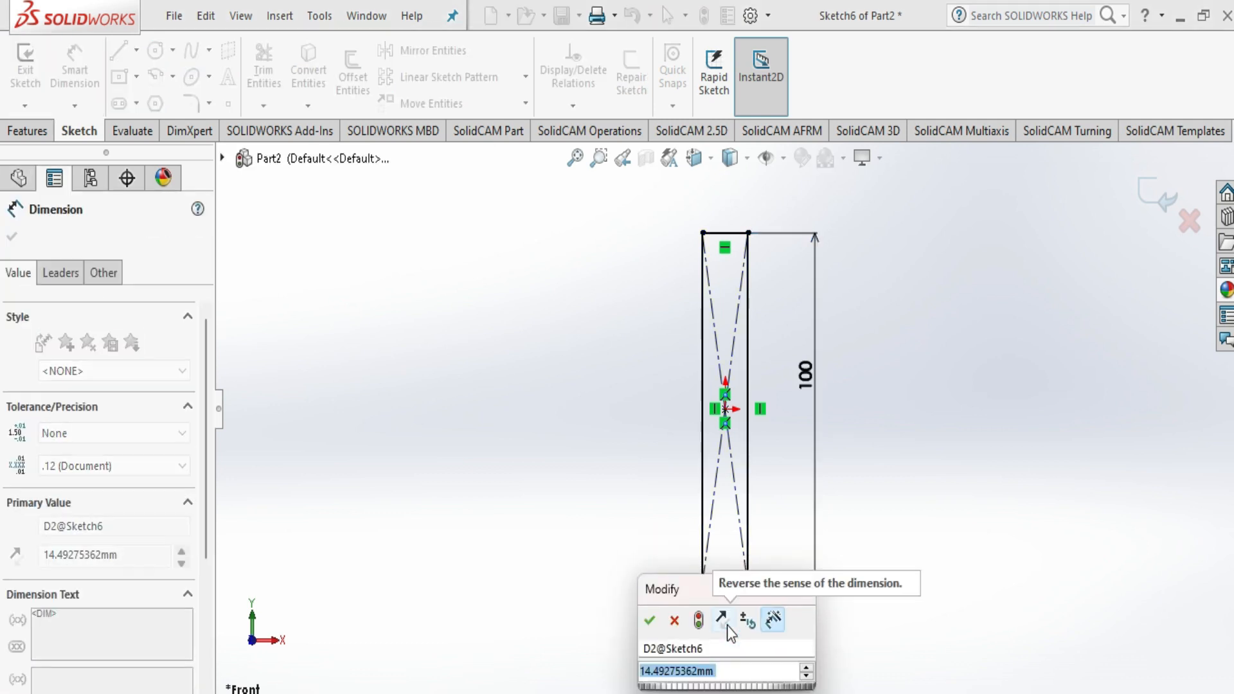
- Set the width of the centered rectangle to 25 mm
{"action": "type", "text": "25"}
{"action": "key", "text": "Return"}
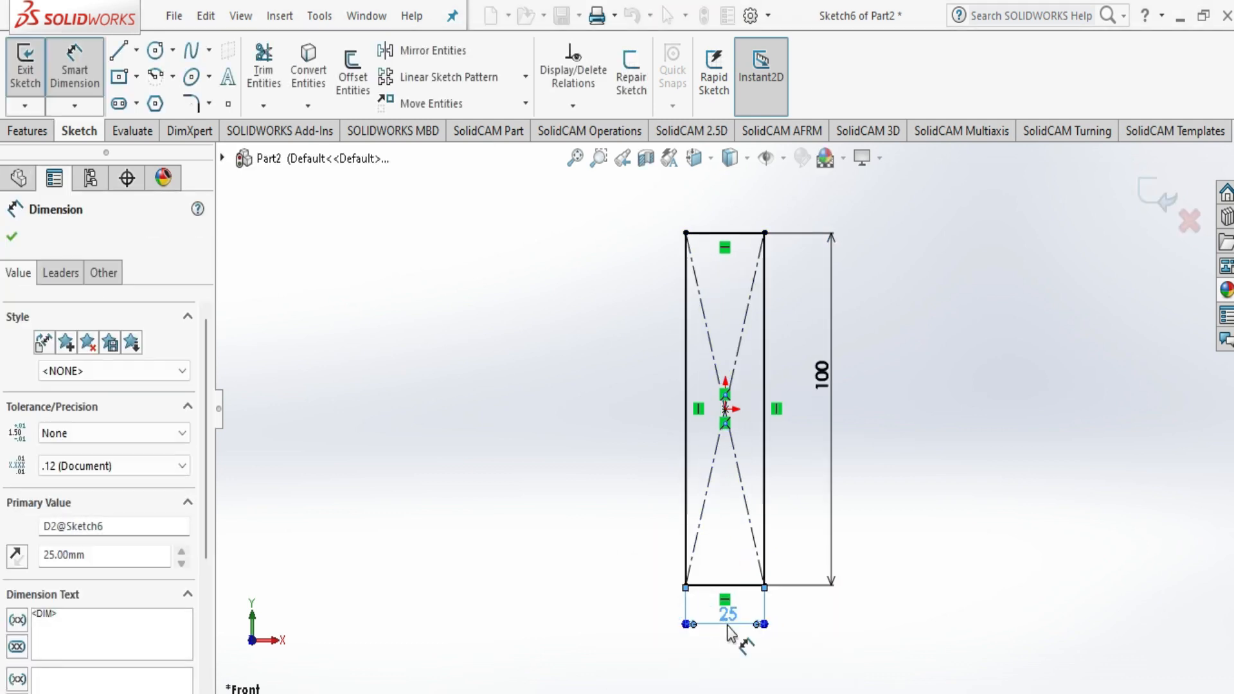
{"action": "left_click", "coordinate": [11, 237]}
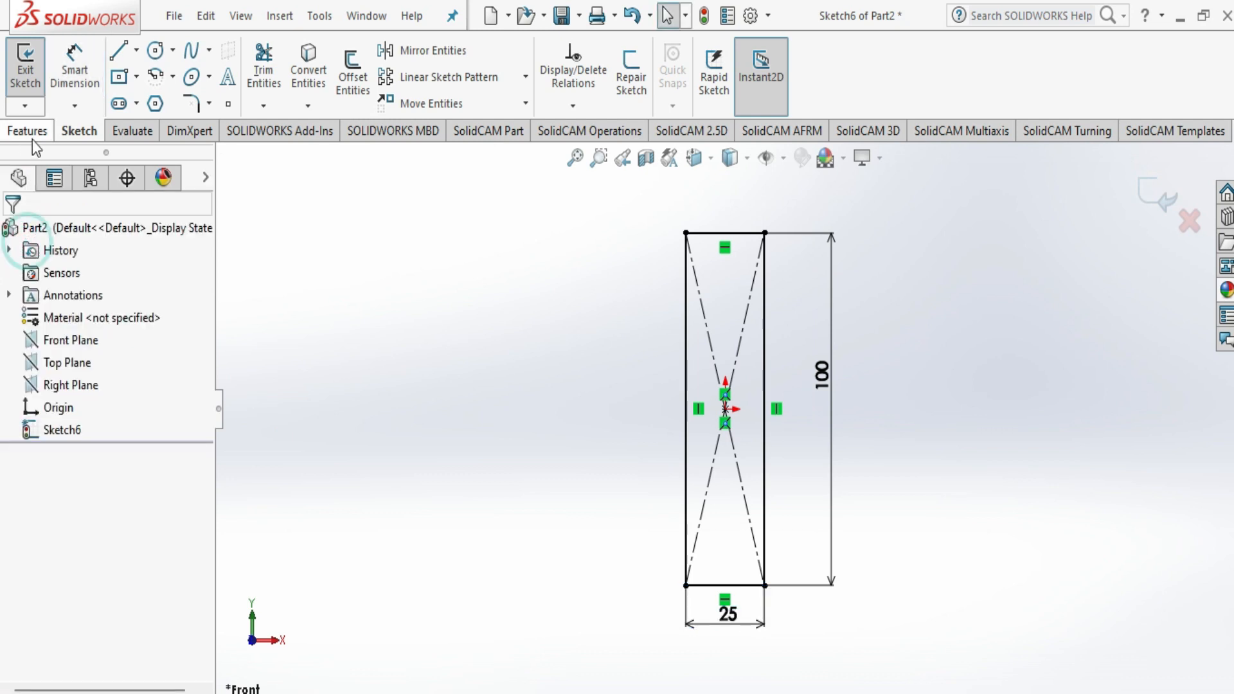
- Extrude the rectangle from the sketch plane as a blind boss 10 mm deep
{"action": "left_click", "coordinate": [29, 132]}
{"action": "left_click", "coordinate": [32, 71]}
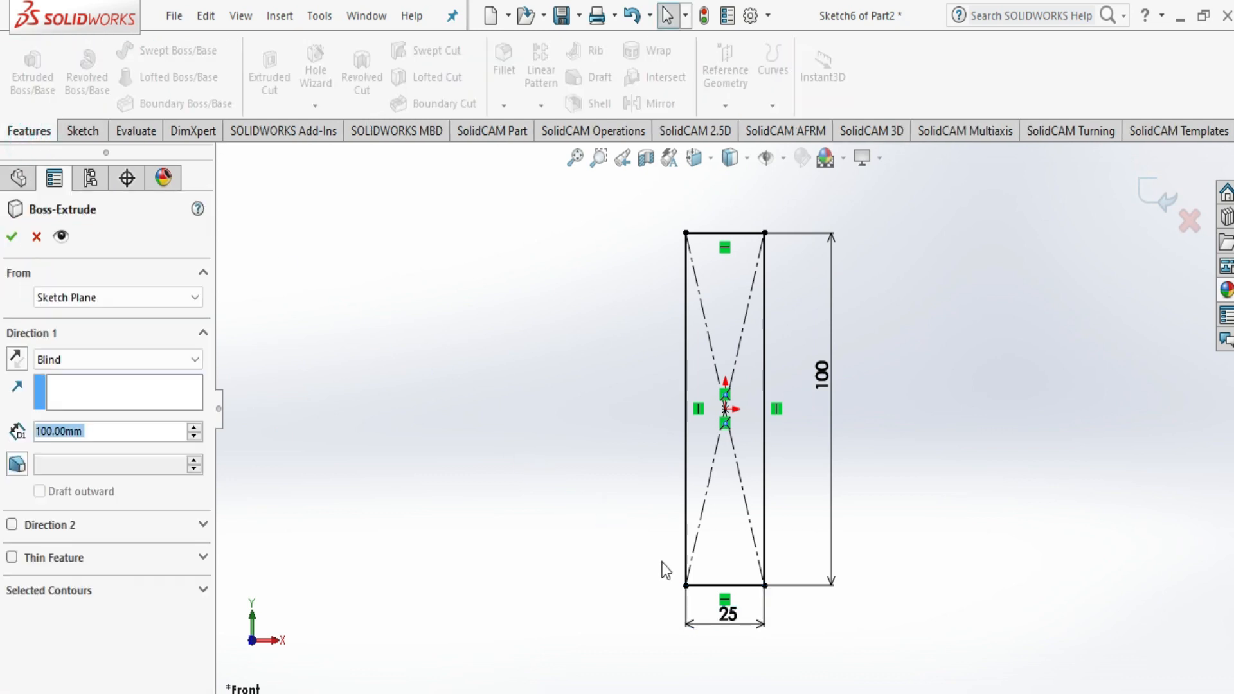
{"action": "left_click", "coordinate": [50, 432]}
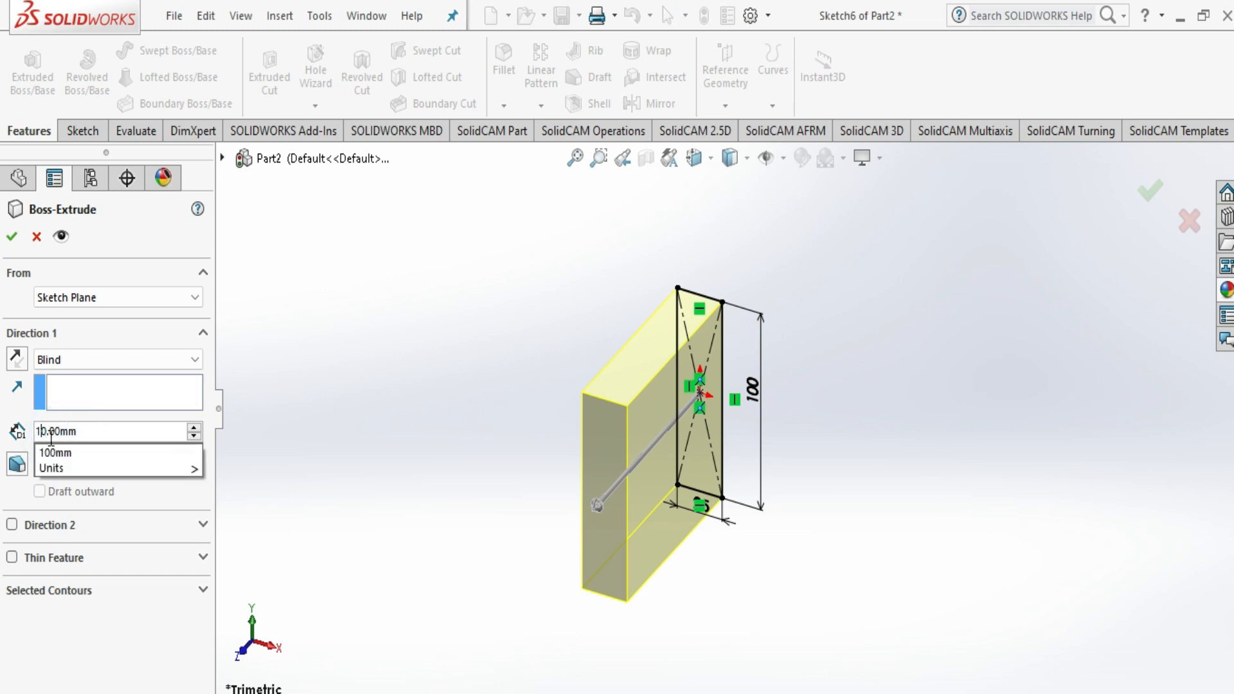
{"action": "key", "text": "Return"}
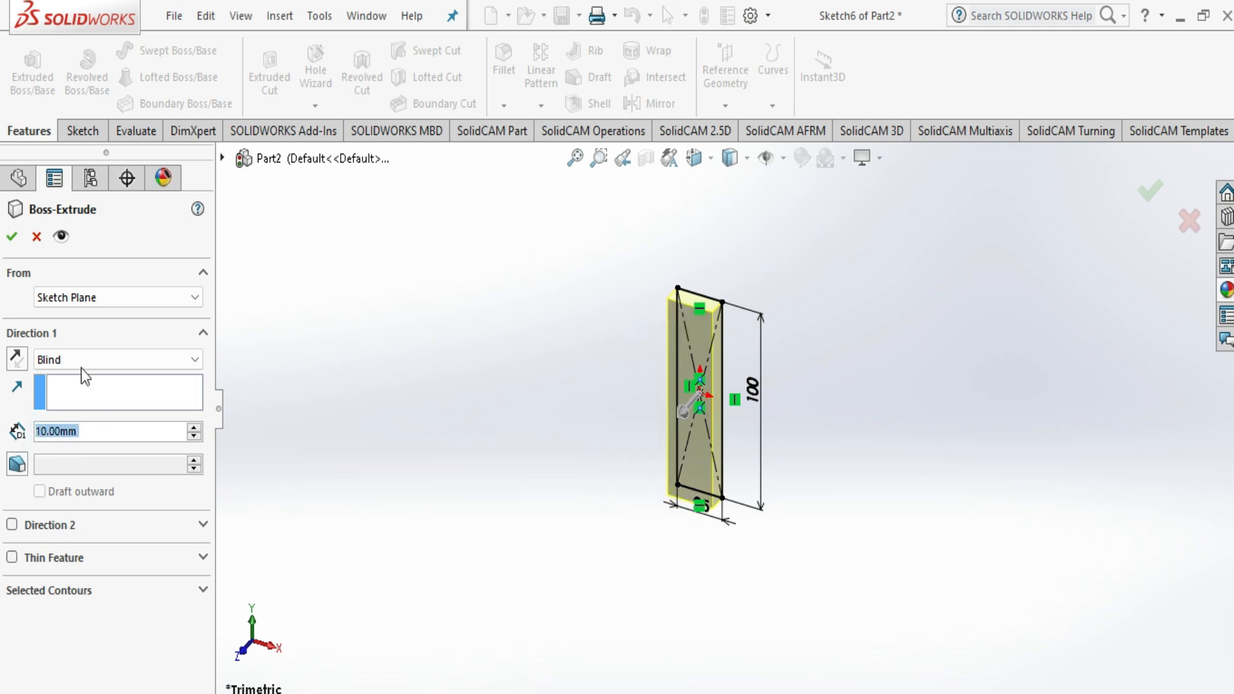
{"action": "left_click", "coordinate": [12, 237]}
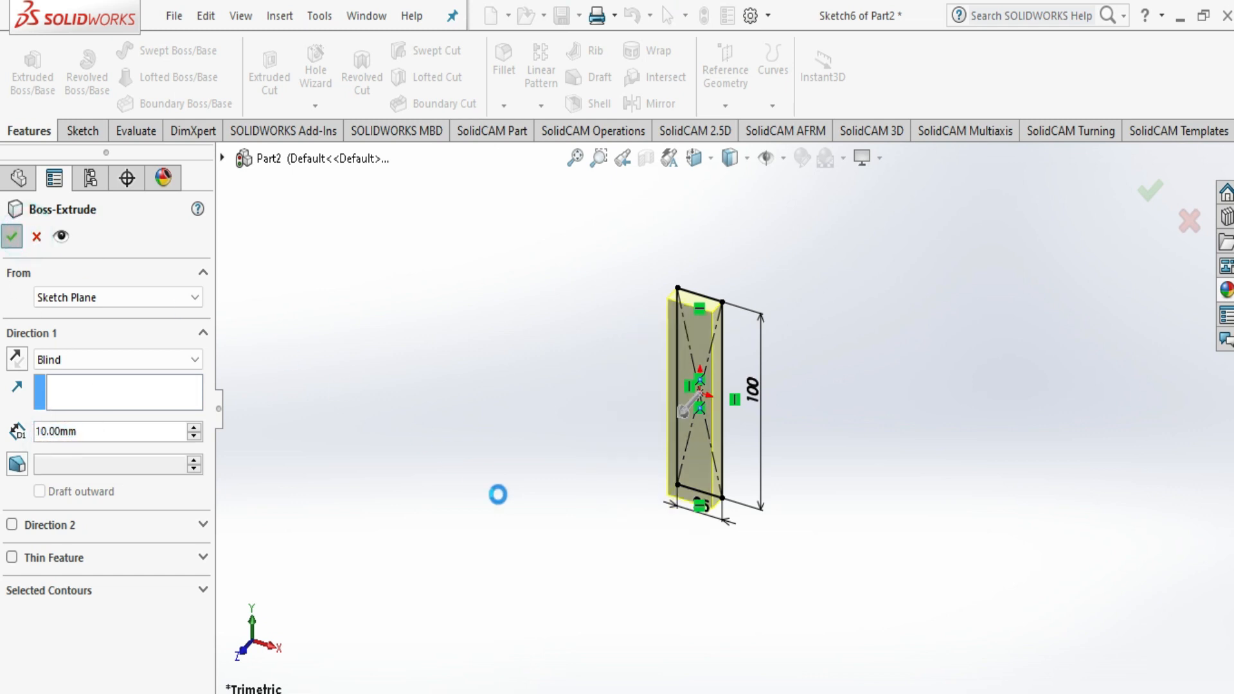
- Start a new sketch on the bar's broad front face, oriented normal to the screen
{"action": "left_click", "coordinate": [548, 534]}
{"action": "left_click", "coordinate": [684, 445]}
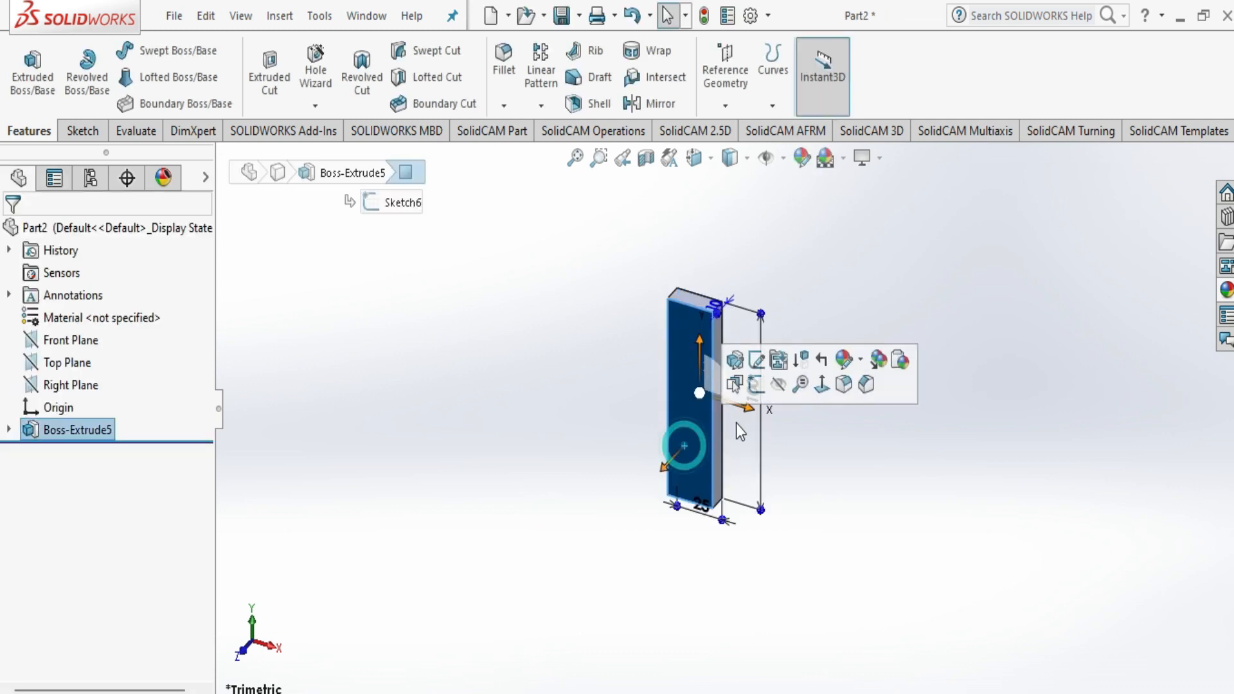
{"action": "left_click", "coordinate": [756, 384]}
{"action": "right_click", "coordinate": [71, 452]}
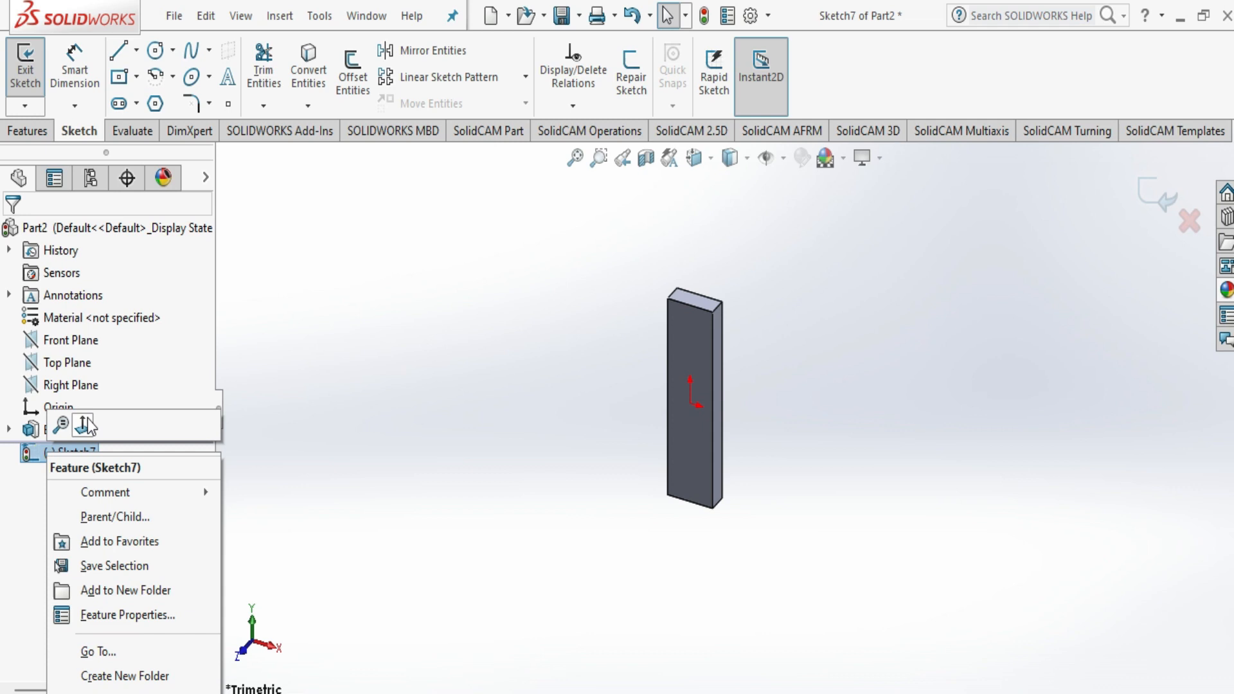
{"action": "left_click", "coordinate": [84, 425]}
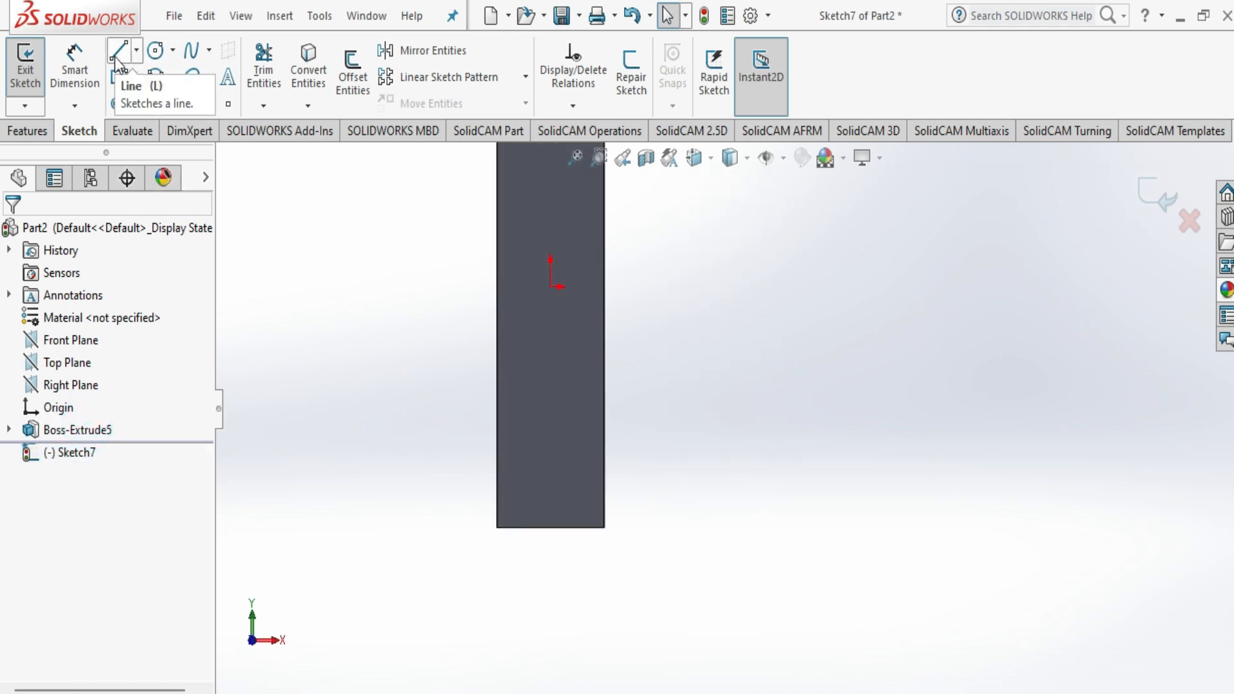
- Sketch a vertical centerline from the midpoint of the face's bottom edge up to just below the origin
{"action": "left_click", "coordinate": [137, 53]}
{"action": "left_click", "coordinate": [168, 101]}
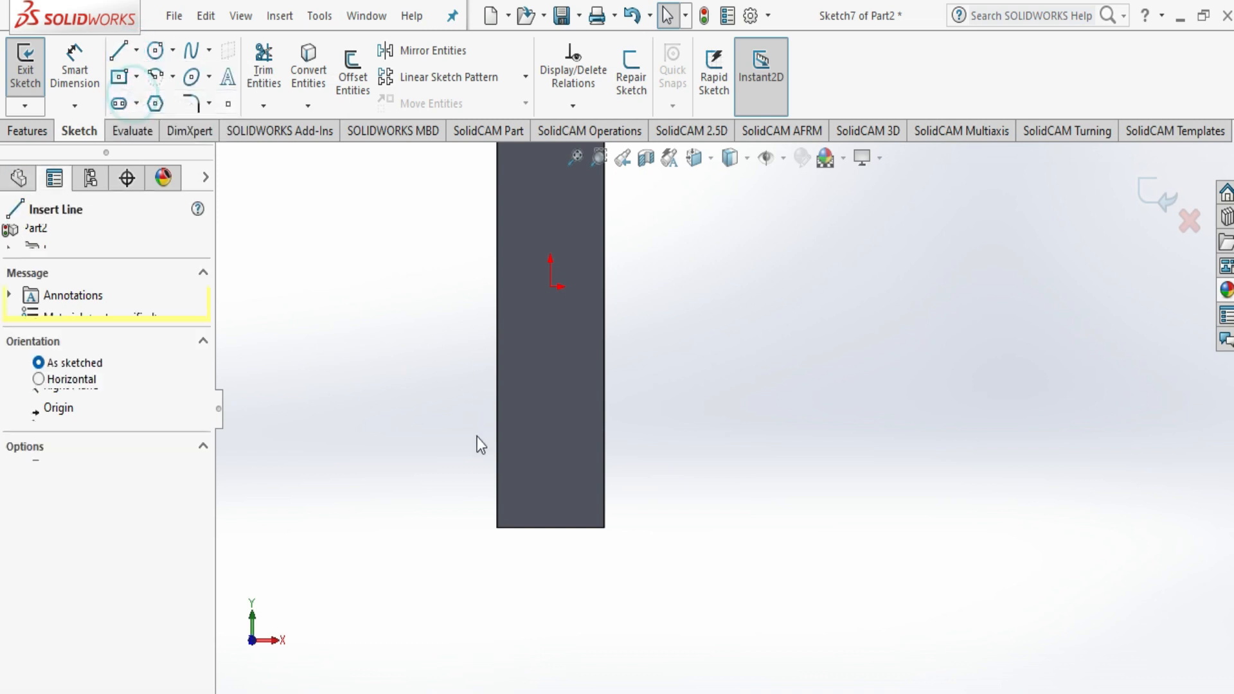
{"action": "left_click", "coordinate": [550, 528]}
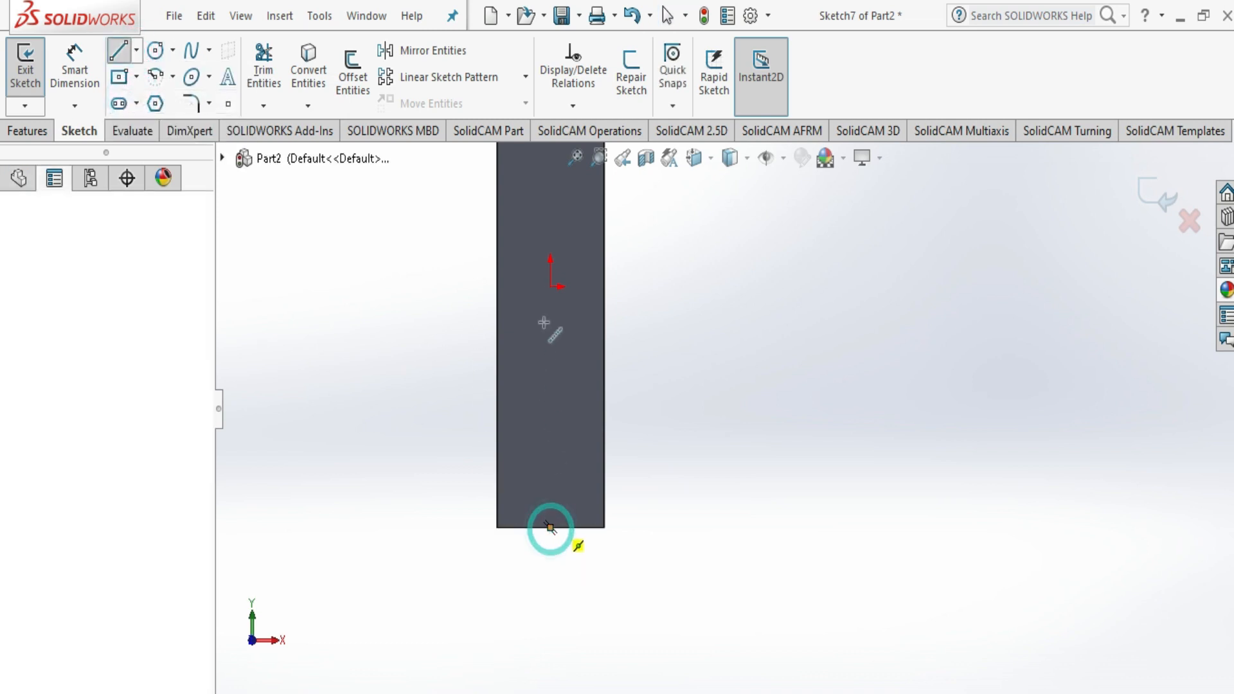
{"action": "left_click", "coordinate": [550, 315]}
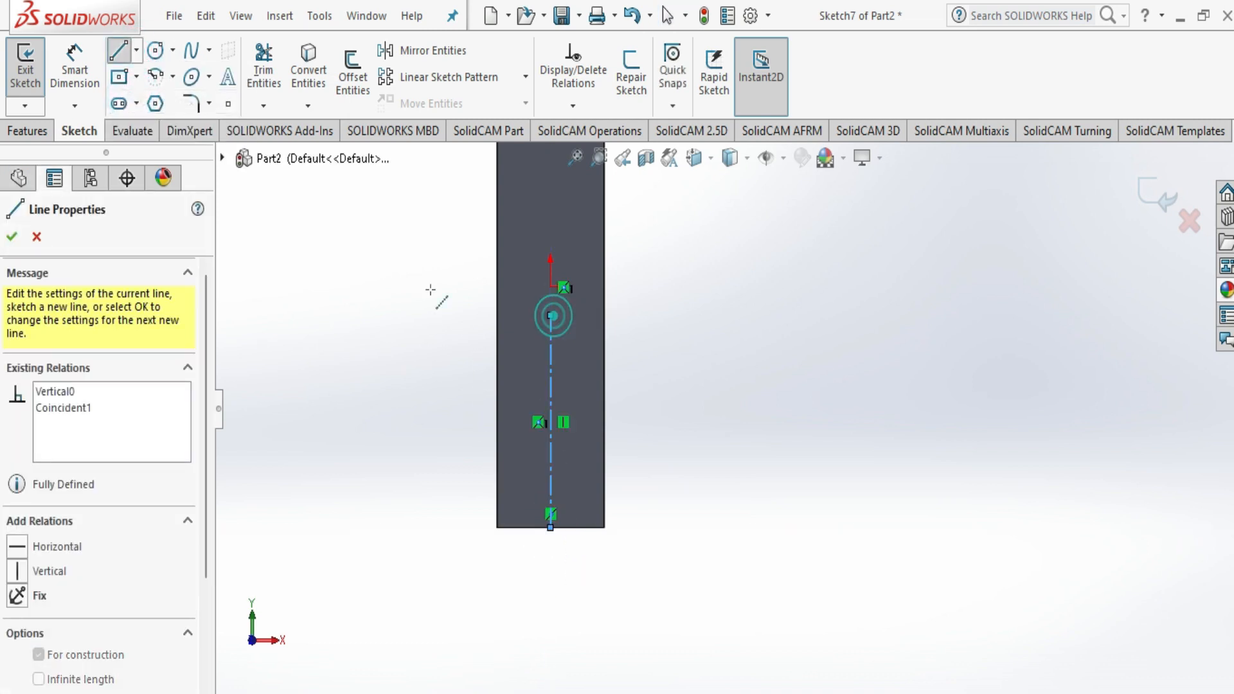
- Draw a slanted line from the midpoint of the bottom edge up to the face's left edge
{"action": "left_click", "coordinate": [120, 50]}
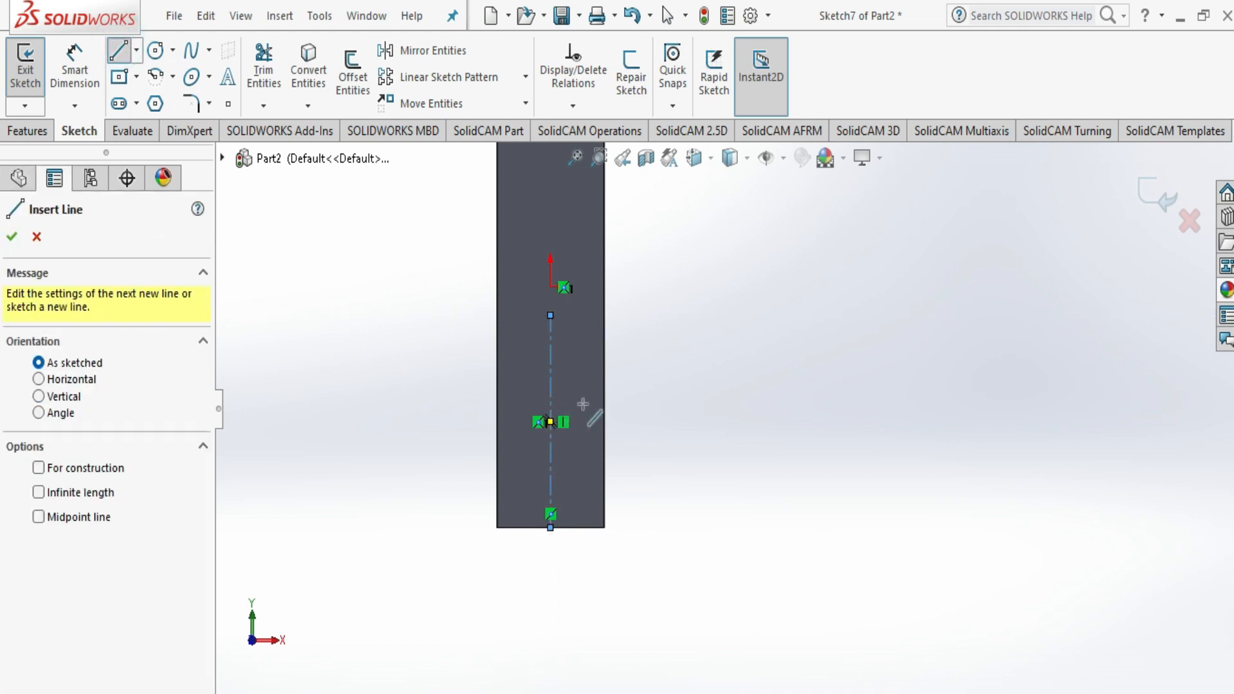
{"action": "left_click", "coordinate": [550, 528]}
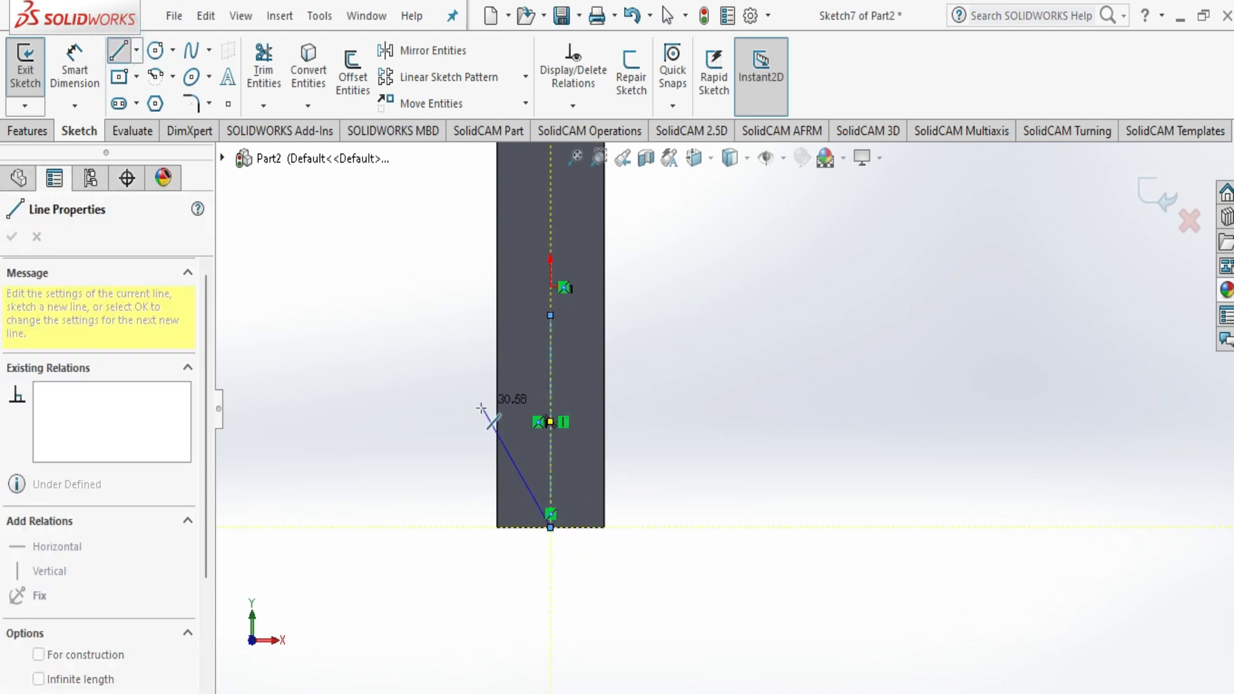
{"action": "left_click", "coordinate": [497, 451]}
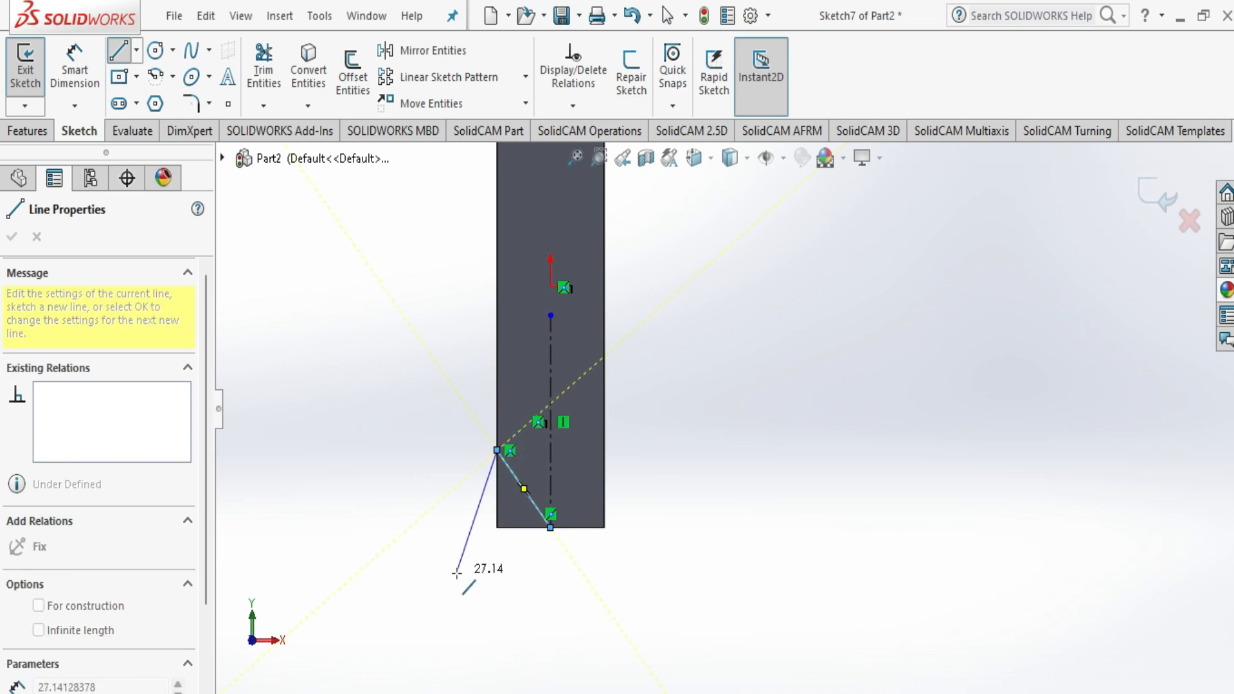
{"action": "key", "text": "Escape"}
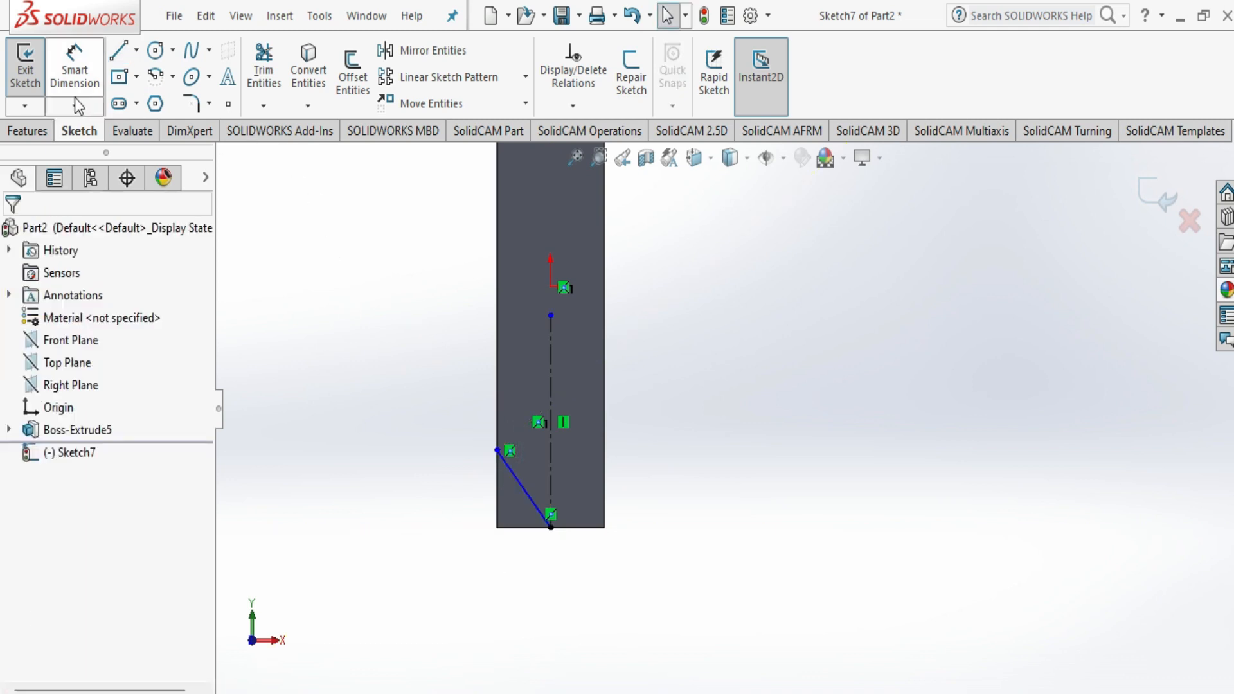
- Dimension the vertical distance between the slanted line's two endpoints as 15 mm
{"action": "left_click", "coordinate": [75, 96]}
{"action": "left_click", "coordinate": [499, 451]}
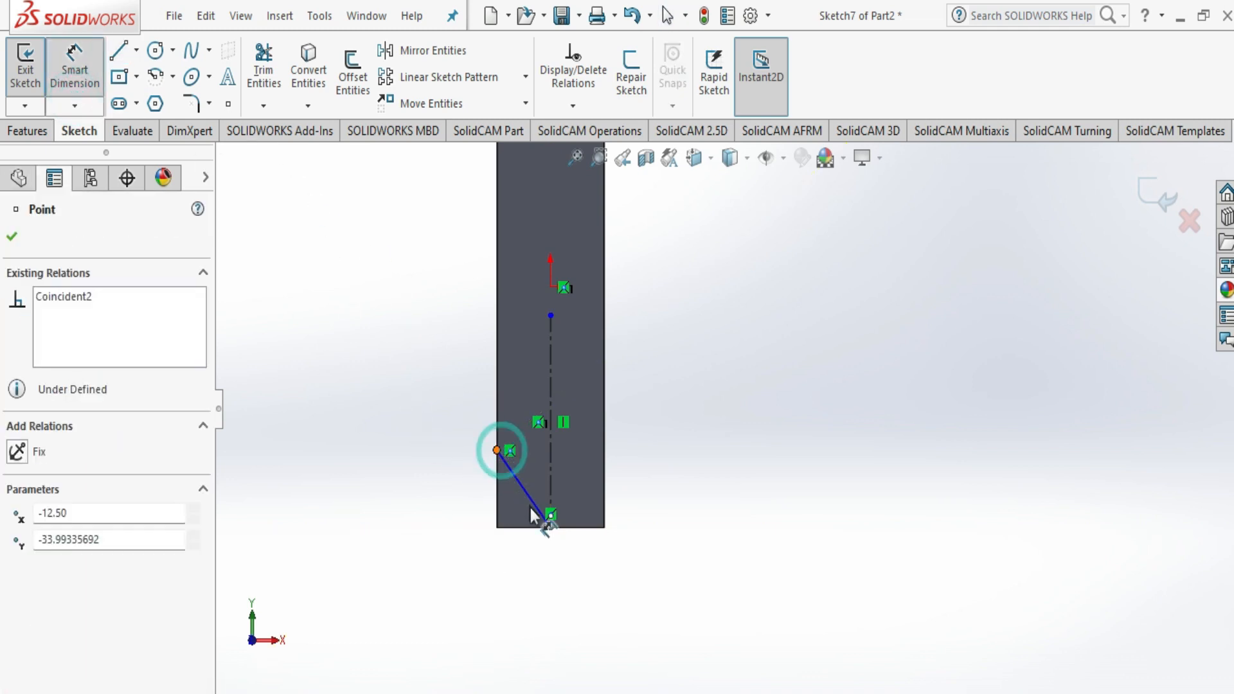
{"action": "left_click", "coordinate": [550, 528]}
{"action": "left_click", "coordinate": [440, 521]}
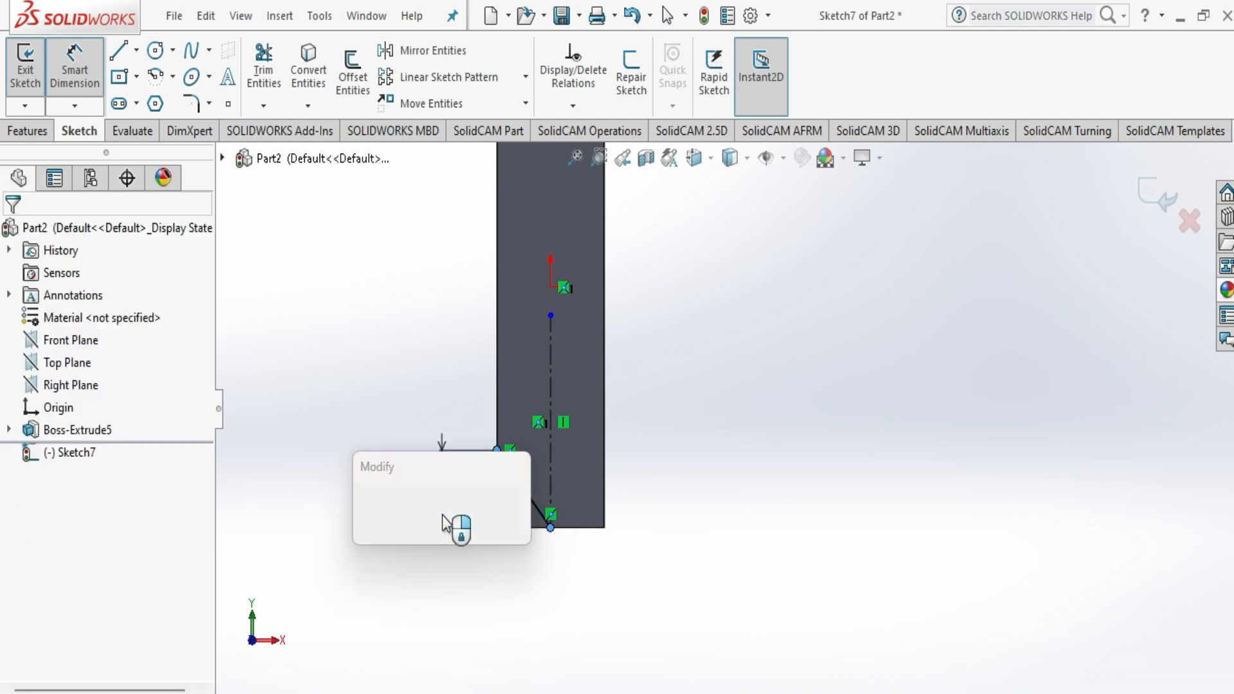
{"action": "type", "text": "15"}
{"action": "key", "text": "Return"}
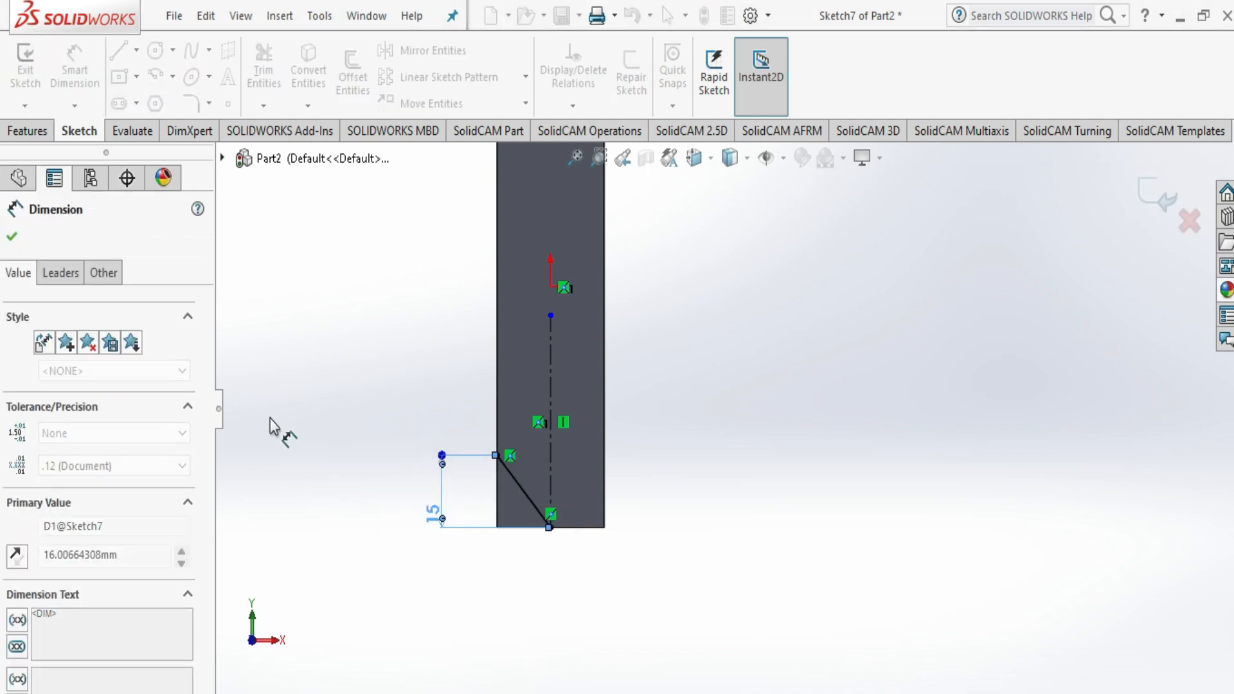
{"action": "left_click", "coordinate": [14, 243]}
- Mirror the slanted line about the vertical centerline, keeping the original as a copy
{"action": "left_click", "coordinate": [426, 51]}
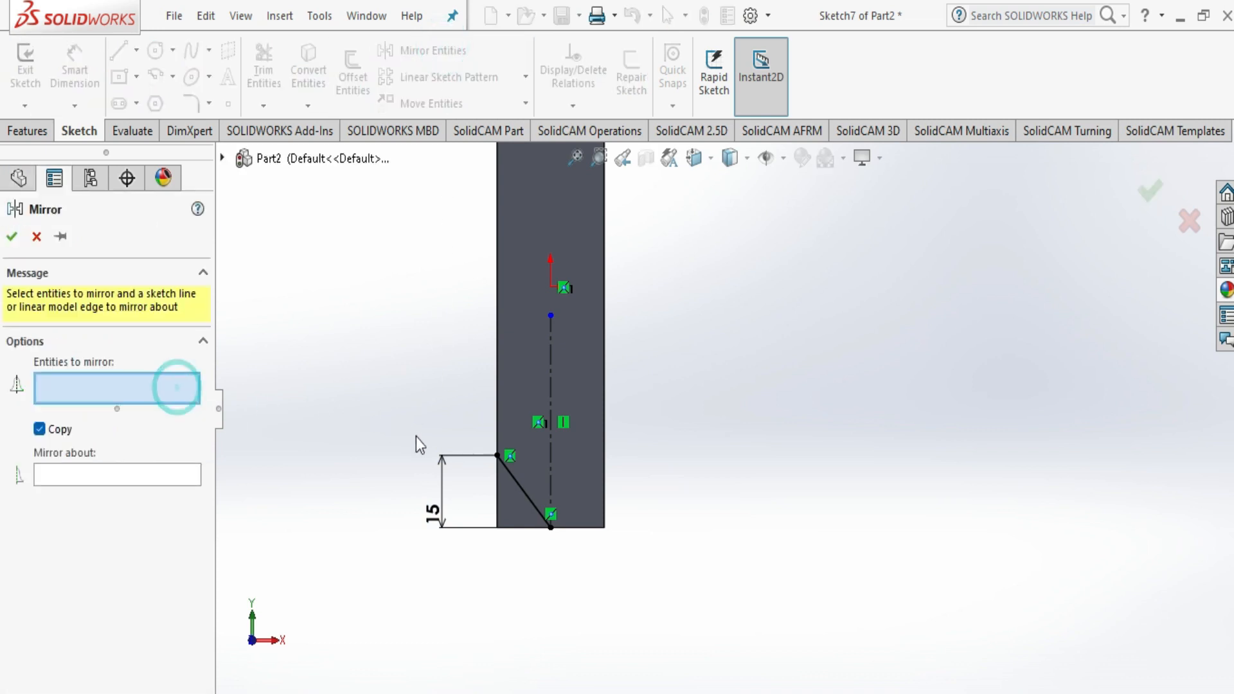
{"action": "left_click", "coordinate": [511, 480]}
{"action": "left_click", "coordinate": [183, 478]}
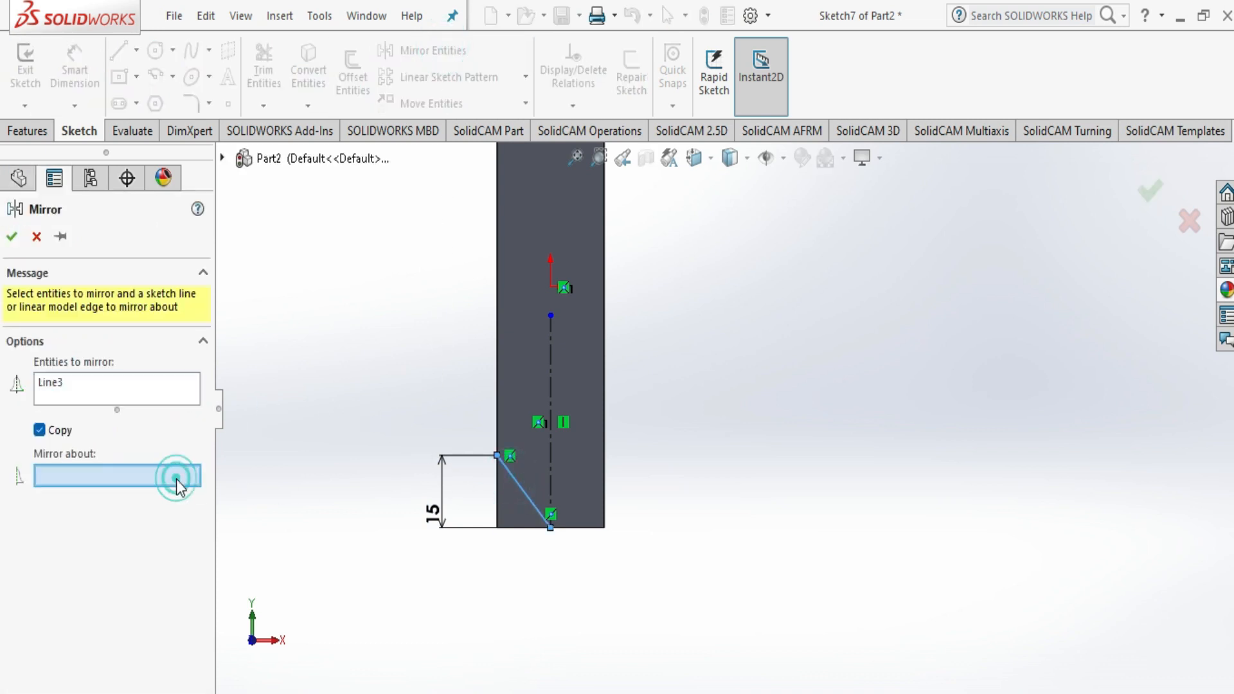
{"action": "left_click", "coordinate": [551, 341]}
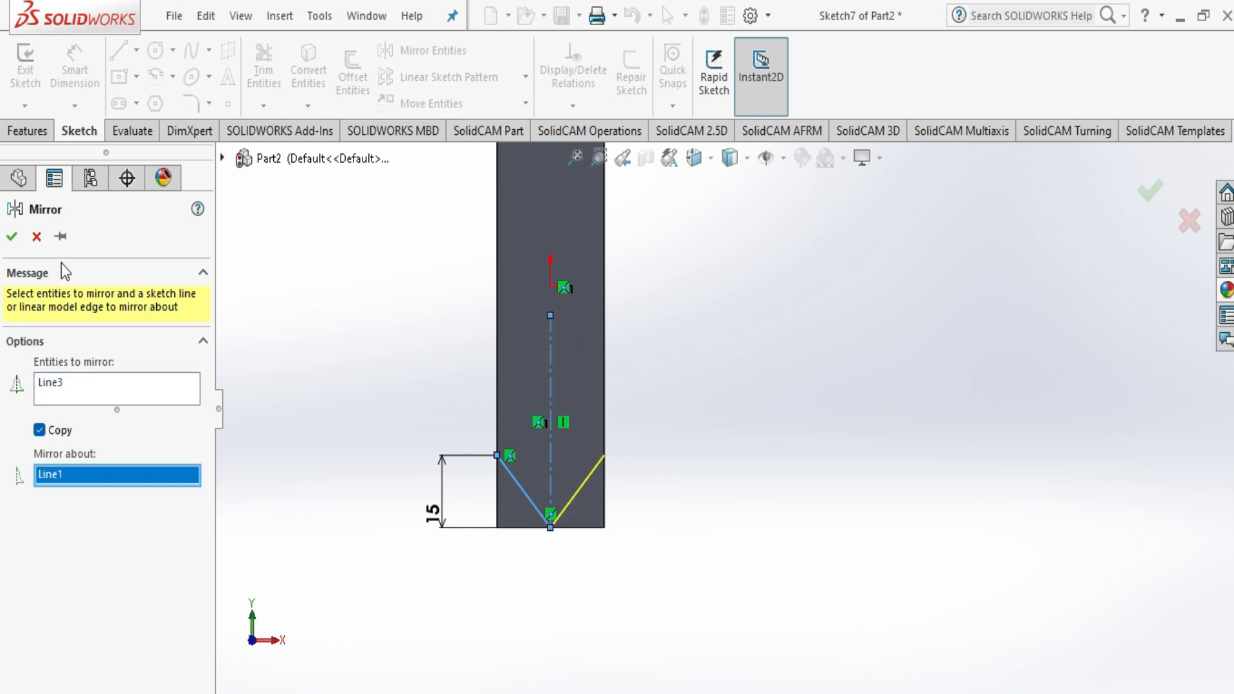
{"action": "left_click", "coordinate": [12, 235]}
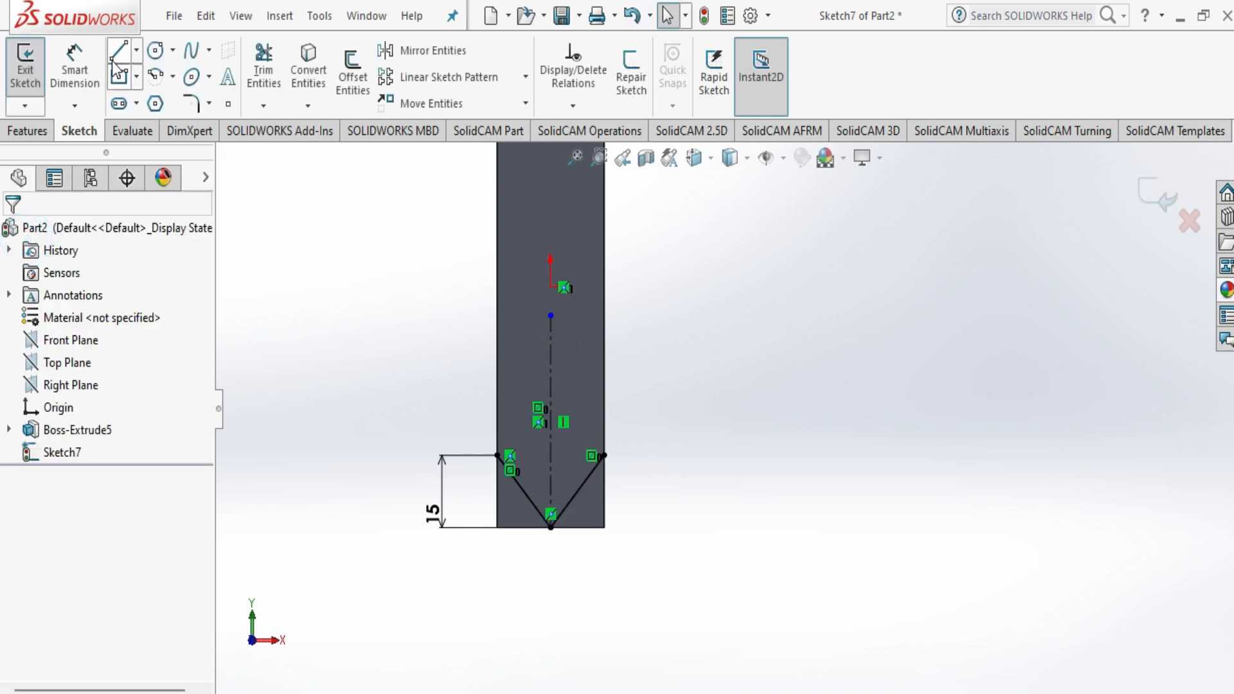
- Convert the left, bottom and right edges of the face into sketch lines
{"action": "left_click", "coordinate": [118, 50]}
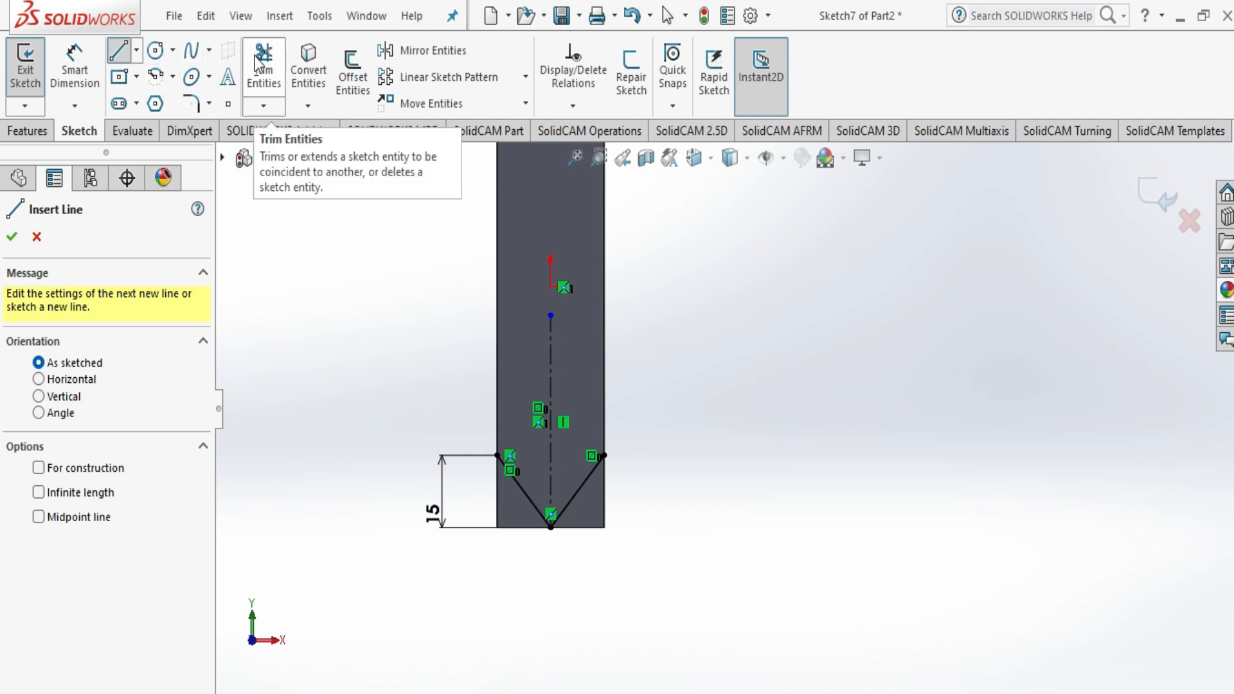
{"action": "left_click", "coordinate": [308, 70]}
{"action": "left_click", "coordinate": [498, 480]}
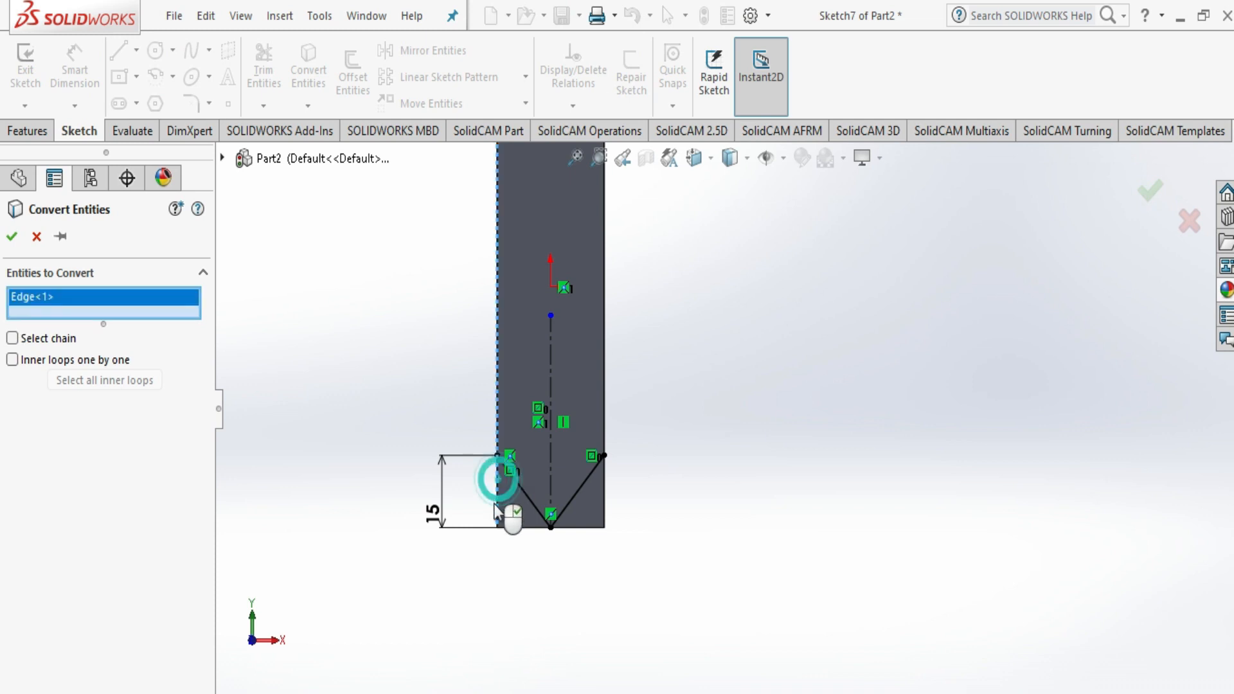
{"action": "left_click", "coordinate": [523, 528]}
{"action": "left_click", "coordinate": [604, 498]}
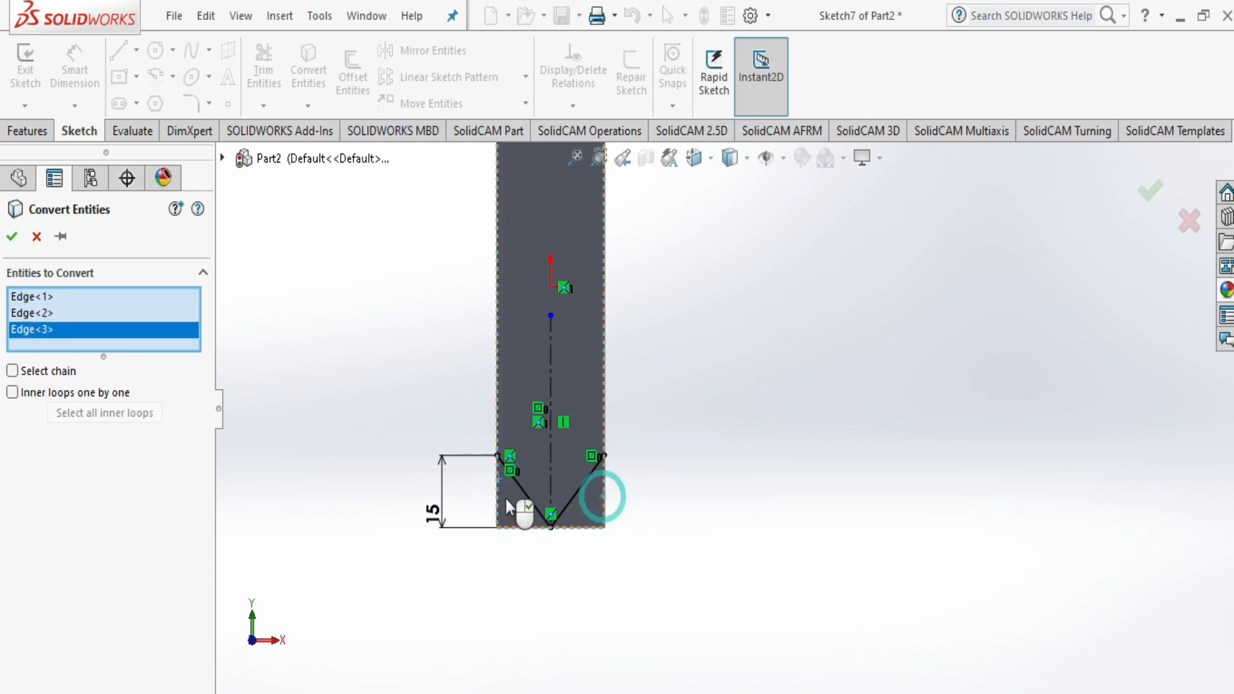
{"action": "left_click", "coordinate": [12, 237]}
- Trim the converted side lines above the points where the slanted lines meet them
{"action": "left_click", "coordinate": [263, 71]}
{"action": "left_click_drag", "start_coordinate": [500, 249], "coordinate": [436, 364]}
{"action": "left_click", "coordinate": [12, 237]}
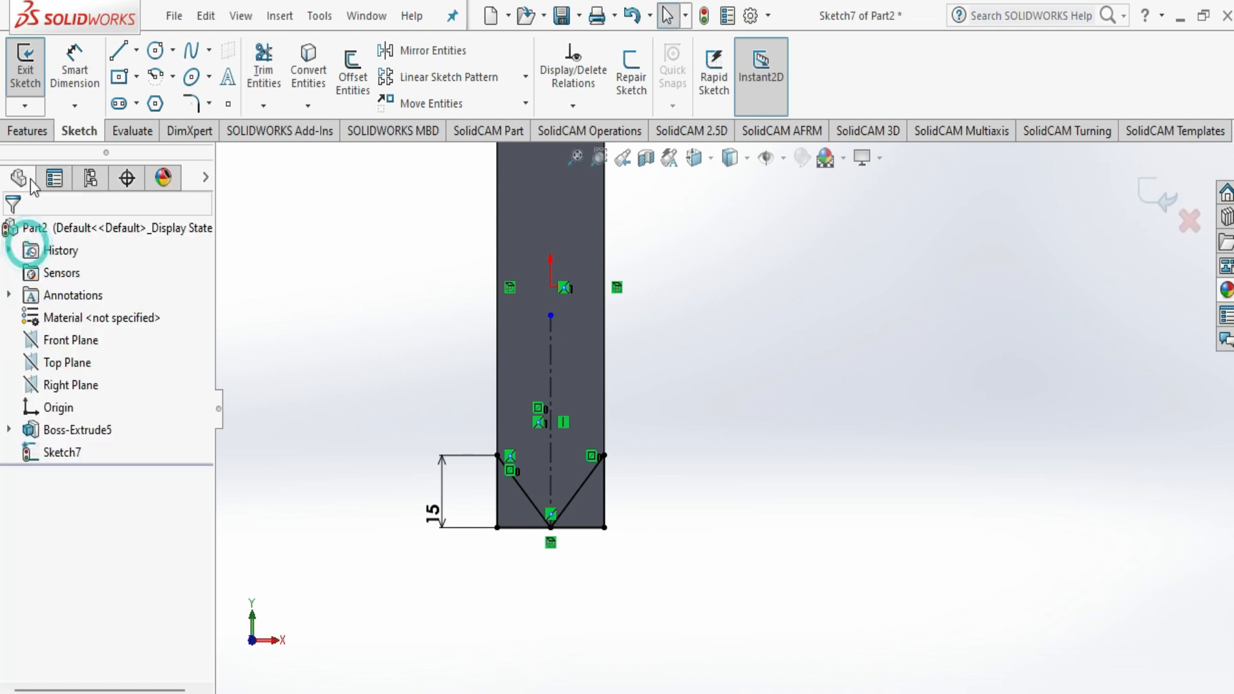
- Extrude-cut the two triangular corner regions at the bar's lower end to a blind depth of 10 mm
{"action": "left_click", "coordinate": [33, 135]}
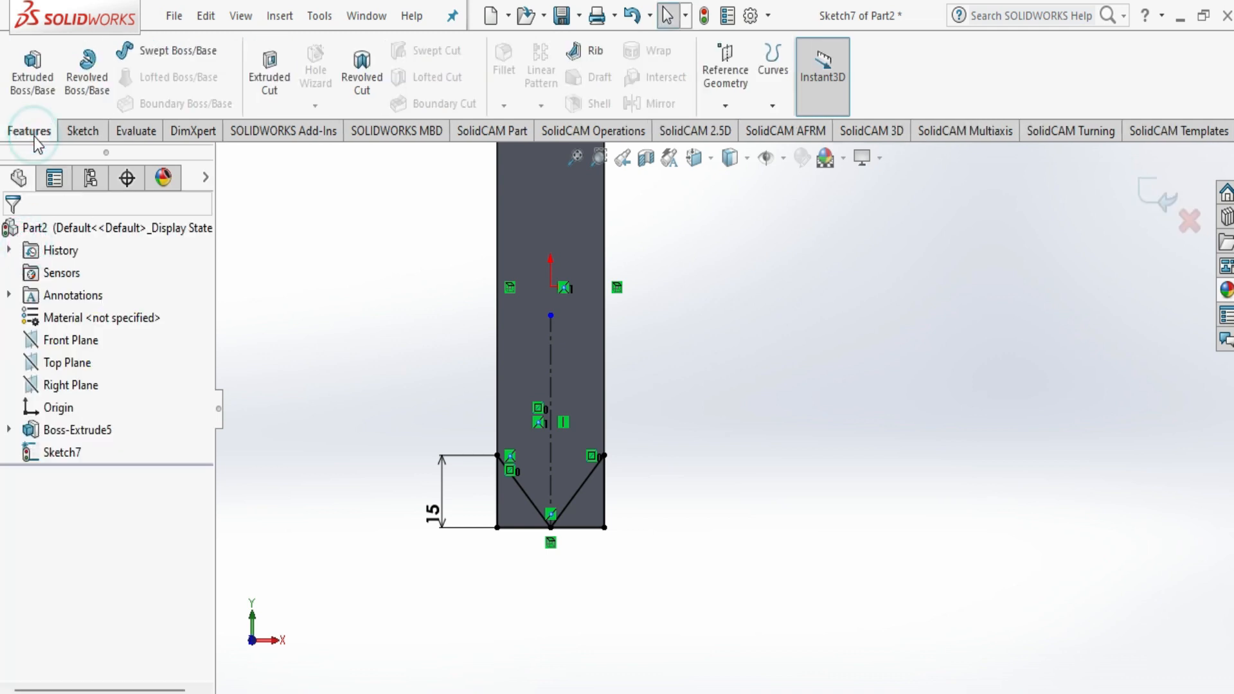
{"action": "left_click", "coordinate": [260, 95]}
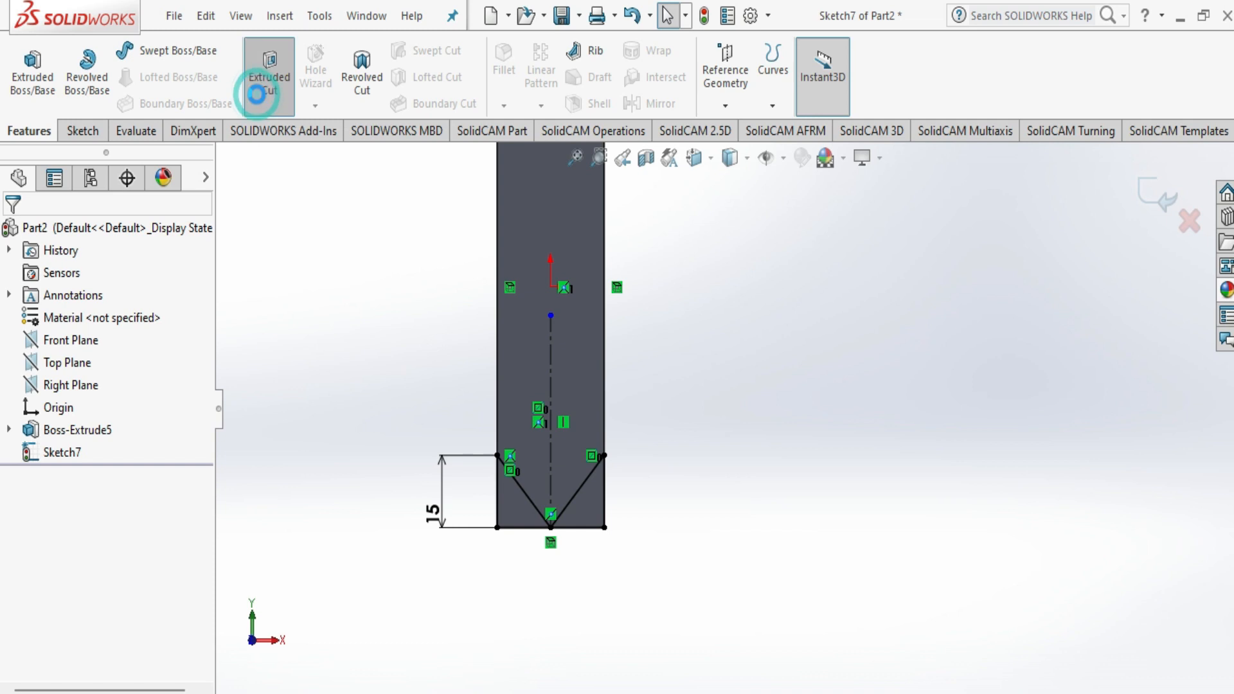
{"action": "left_click", "coordinate": [518, 501]}
{"action": "left_click", "coordinate": [580, 509]}
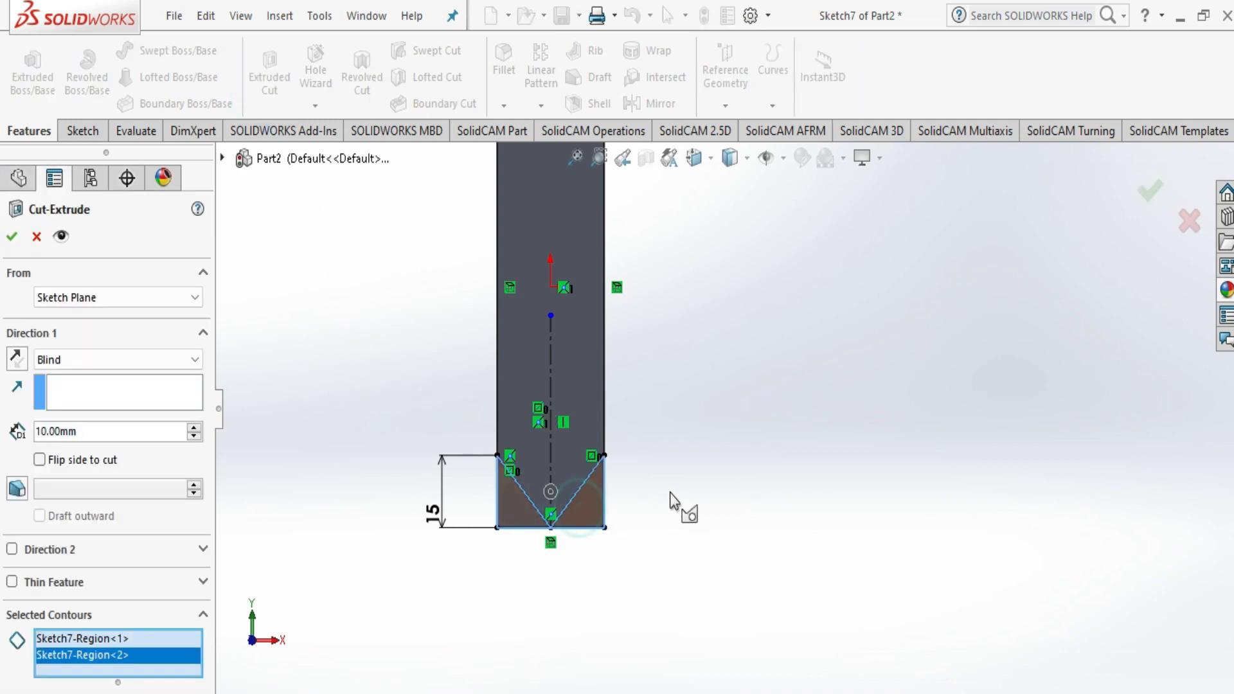
{"action": "left_click", "coordinate": [12, 236]}
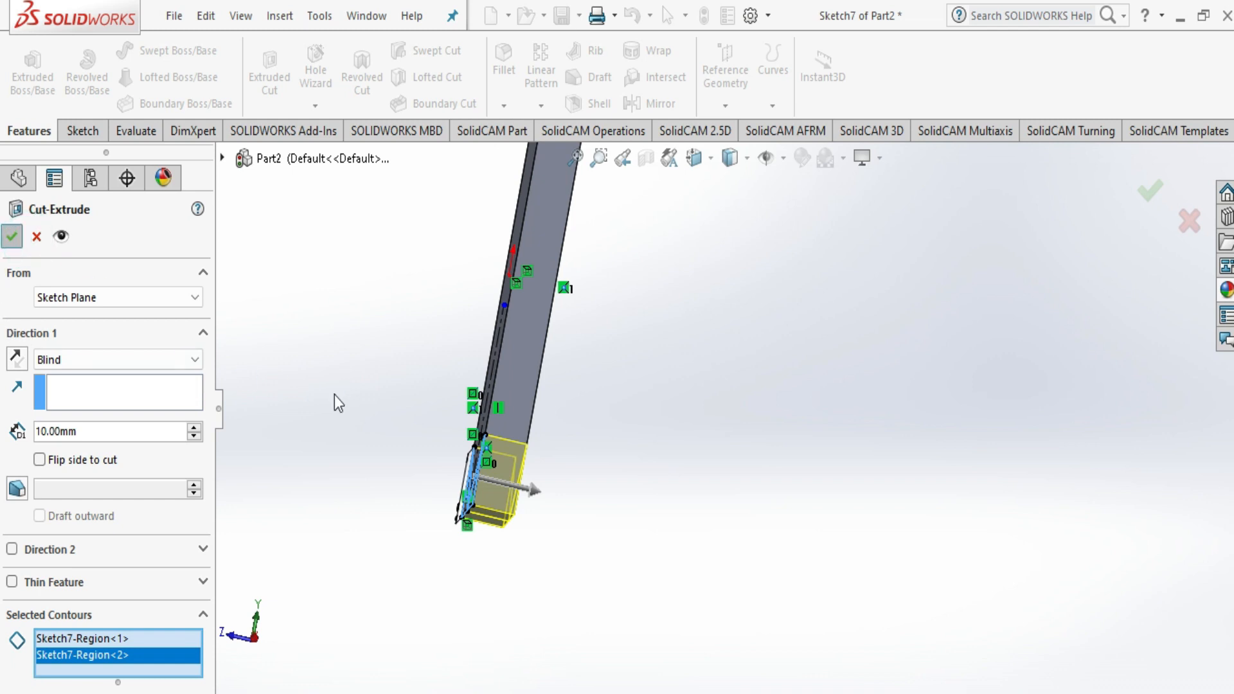
- Fillet the two long edges of the bar's dark broad face with a symmetric 10 mm radius
{"action": "middle_click_drag", "start_coordinate": [342, 410], "coordinate": [482, 283]}
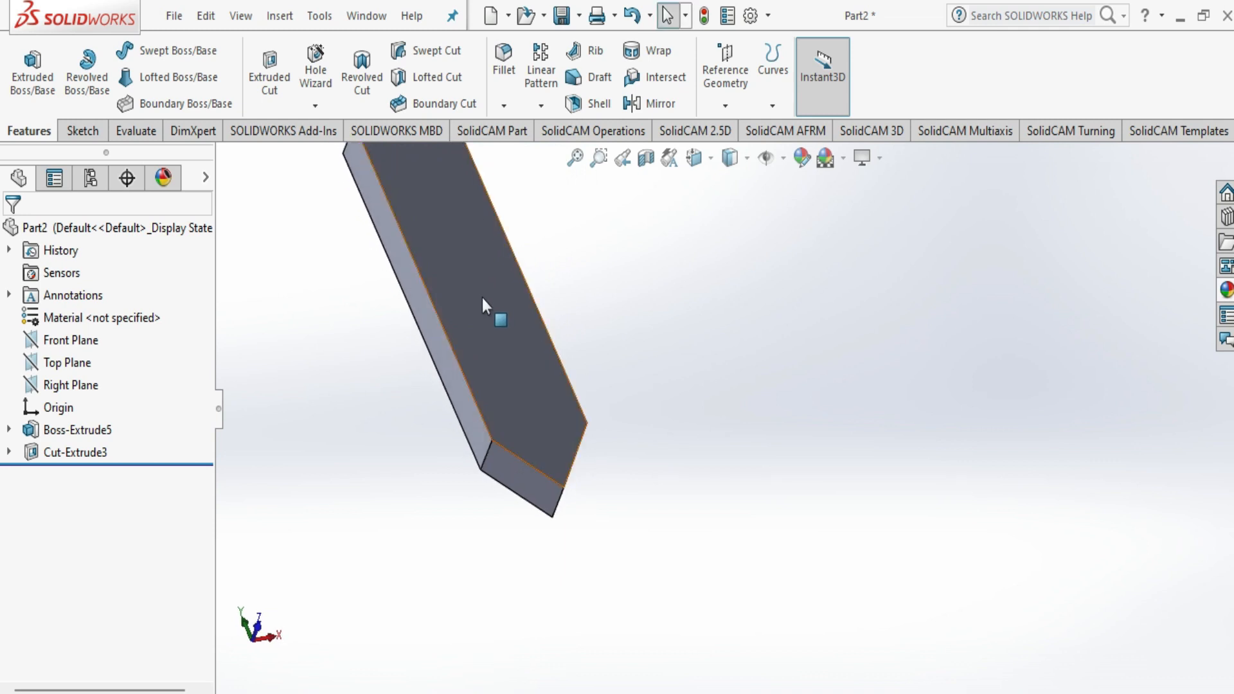
{"action": "left_click", "coordinate": [503, 106]}
{"action": "left_click", "coordinate": [520, 127]}
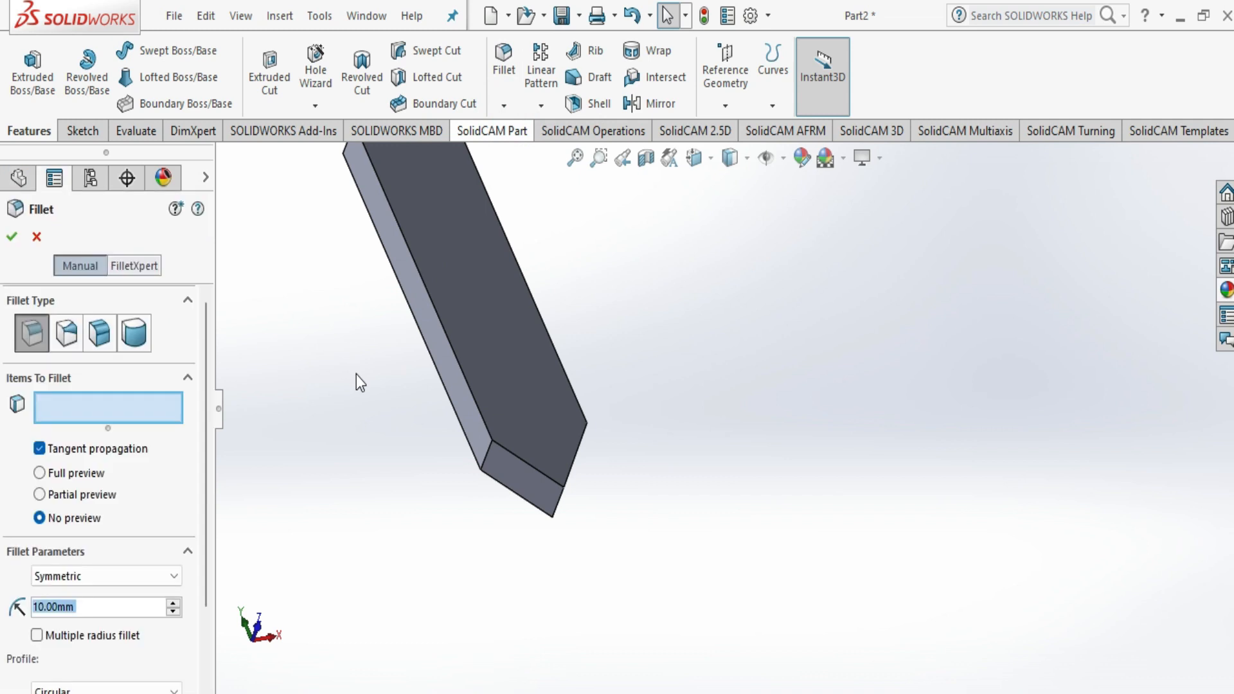
{"action": "left_click", "coordinate": [449, 342]}
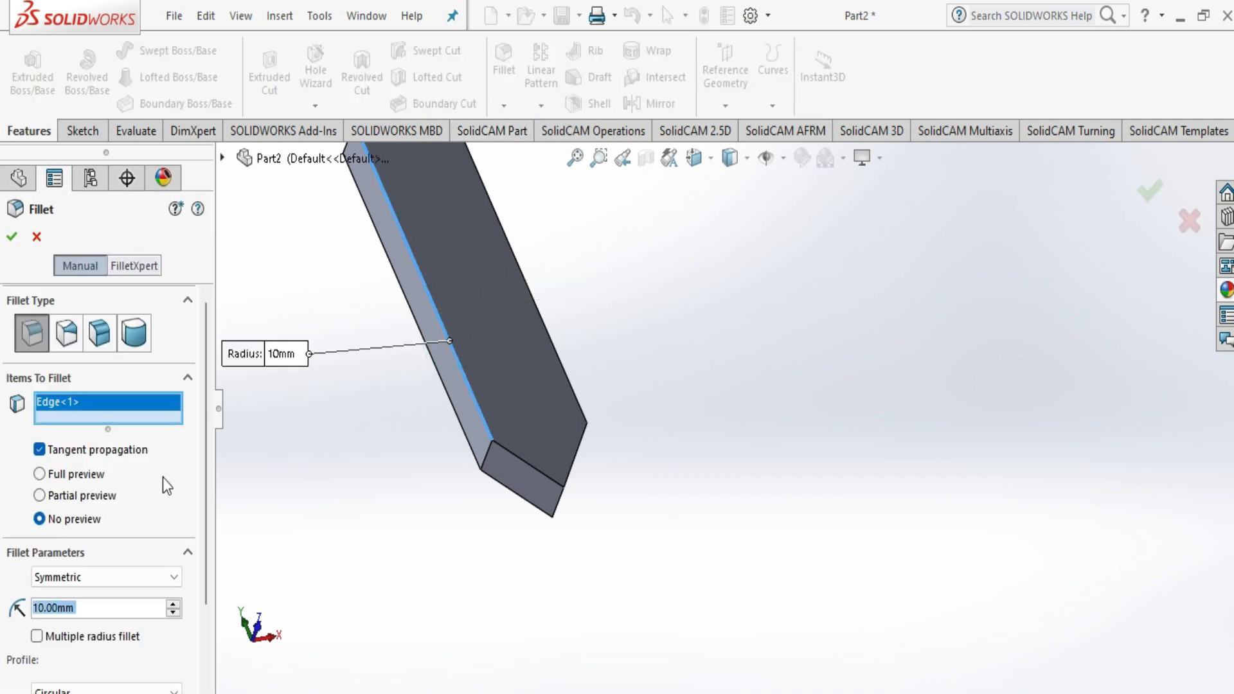
{"action": "left_click", "coordinate": [546, 326]}
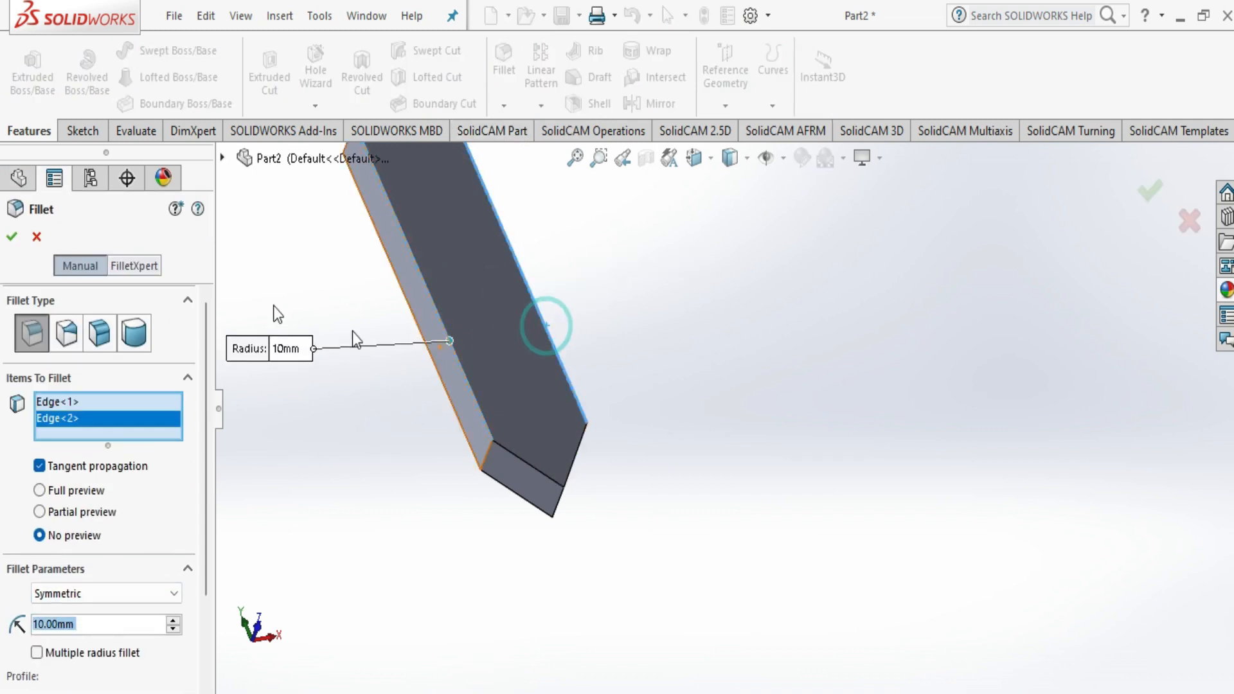
{"action": "left_click", "coordinate": [12, 236]}
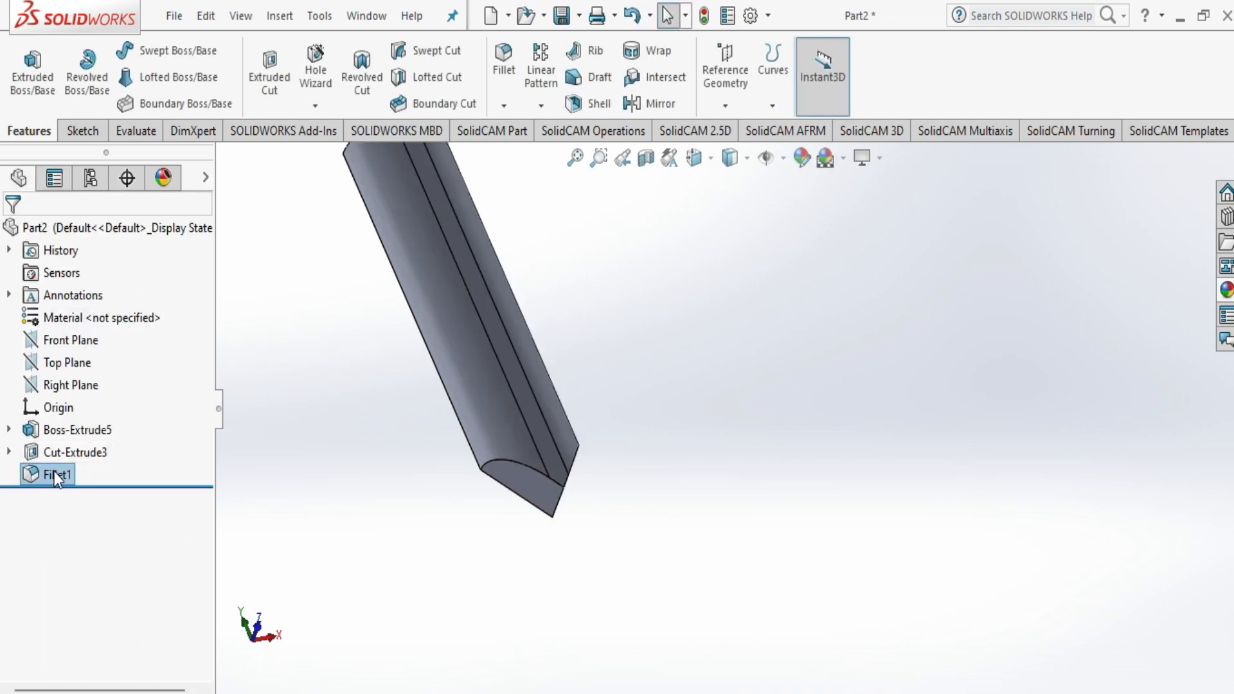
{"action": "right_click", "coordinate": [54, 472]}
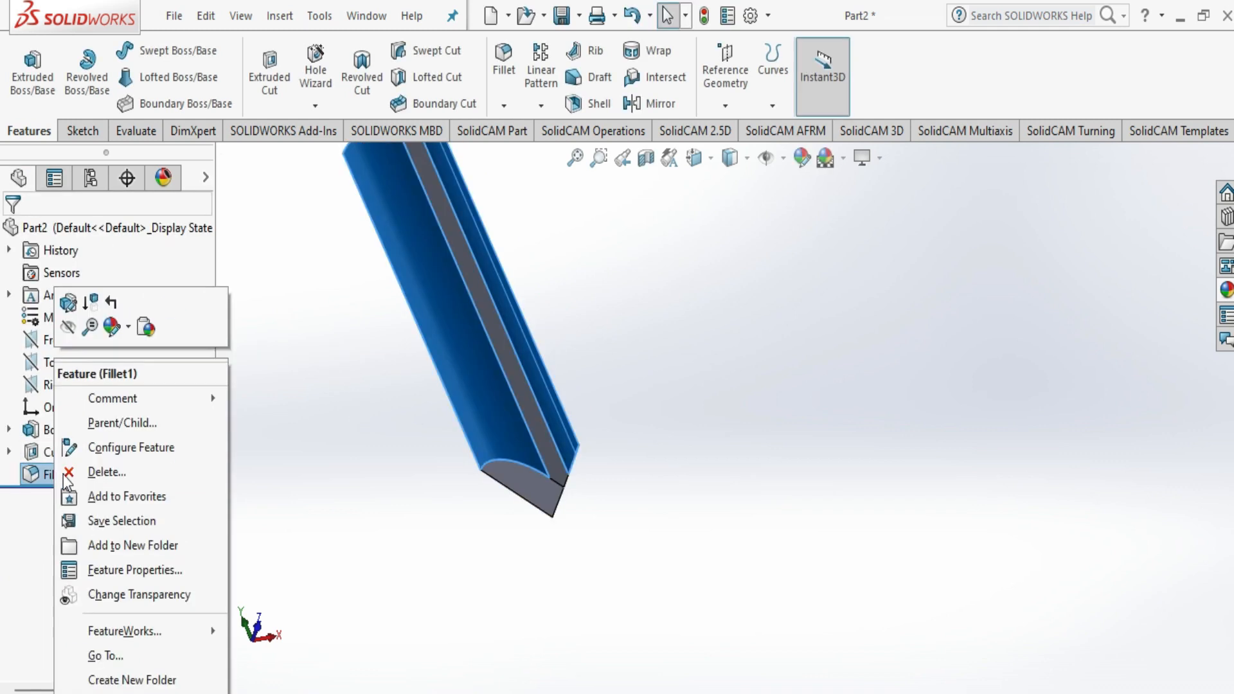
{"action": "left_click", "coordinate": [115, 472]}
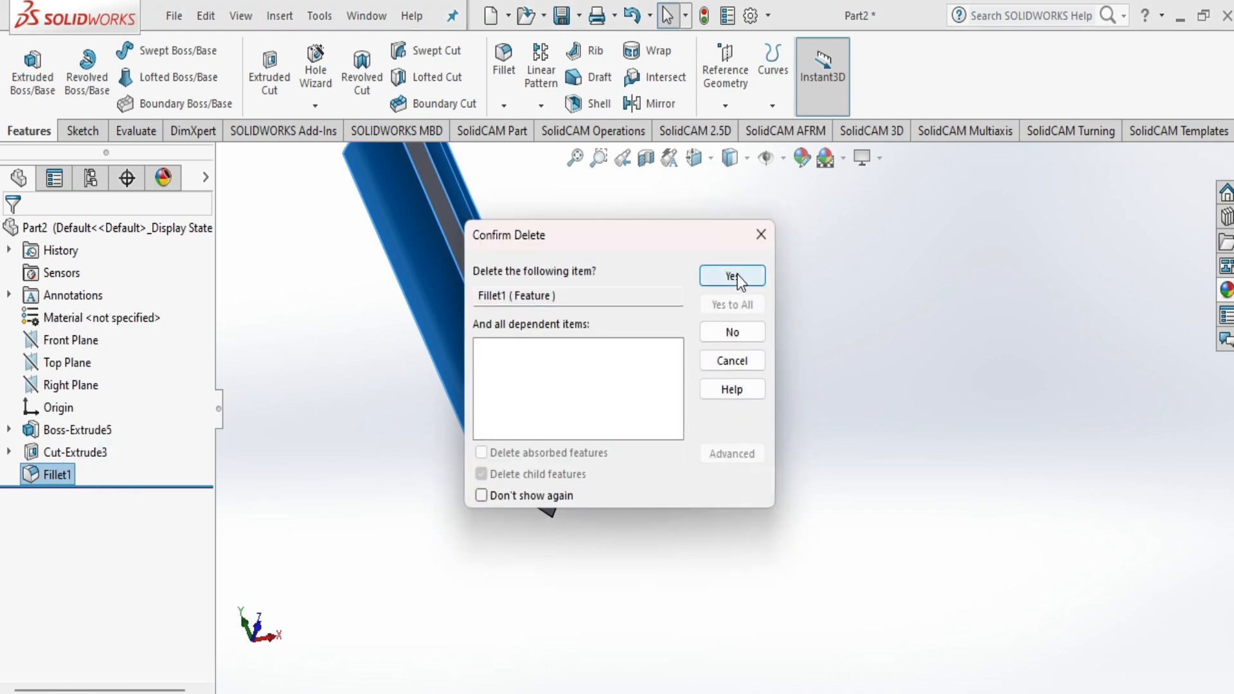
{"action": "left_click", "coordinate": [761, 235]}
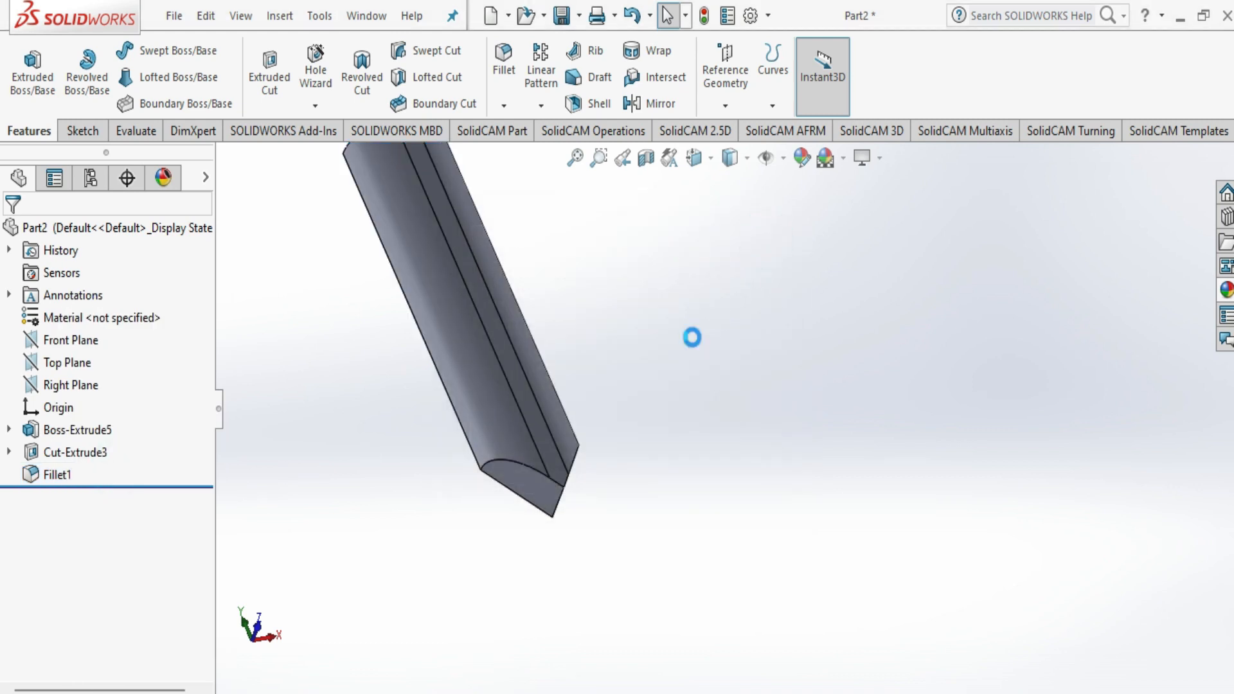
- Twist the filleted bar along its length with a Flex feature in Twisting mode, keeping hard edges on
{"action": "mouse_move", "coordinate": [675, 365]}
{"action": "middle_mouse_down"}
{"action": "mouse_move", "coordinate": [579, 386]}
{"action": "mouse_move", "coordinate": [604, 369]}
{"action": "mouse_move", "coordinate": [714, 376]}
{"action": "mouse_move", "coordinate": [668, 376]}
{"action": "middle_mouse_up"}
{"action": "left_click", "coordinate": [273, 20]}
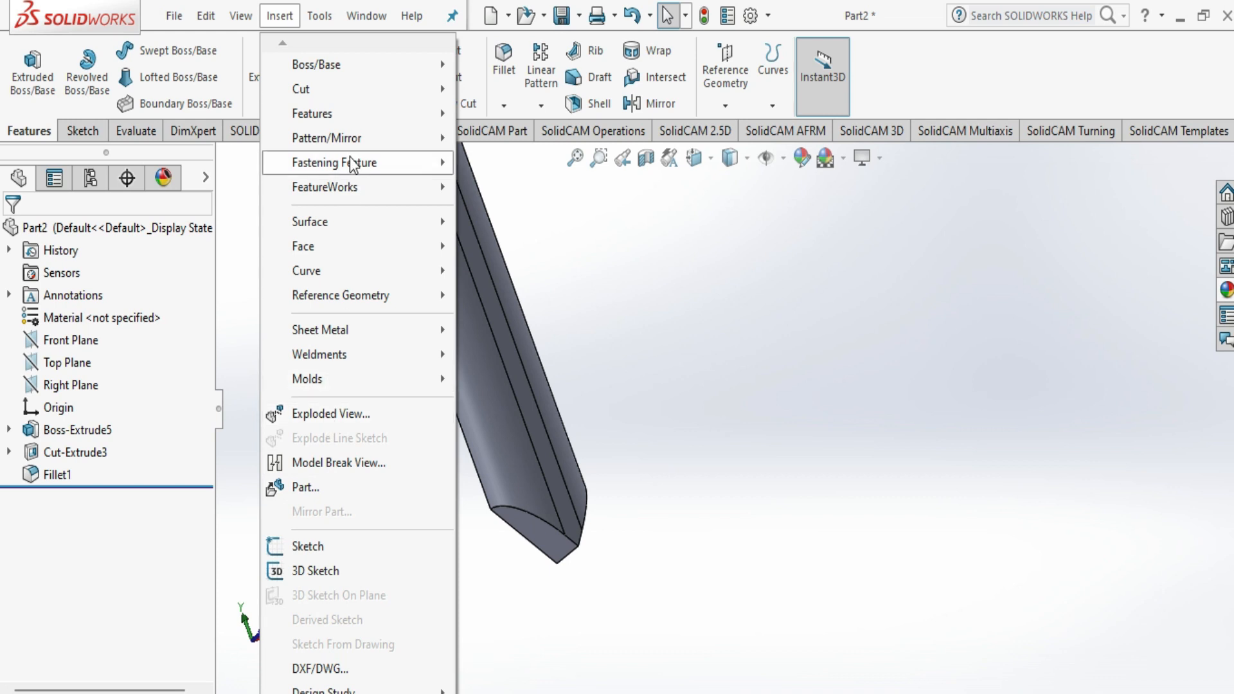
{"action": "mouse_move", "coordinate": [365, 113]}
{"action": "left_click", "coordinate": [533, 448]}
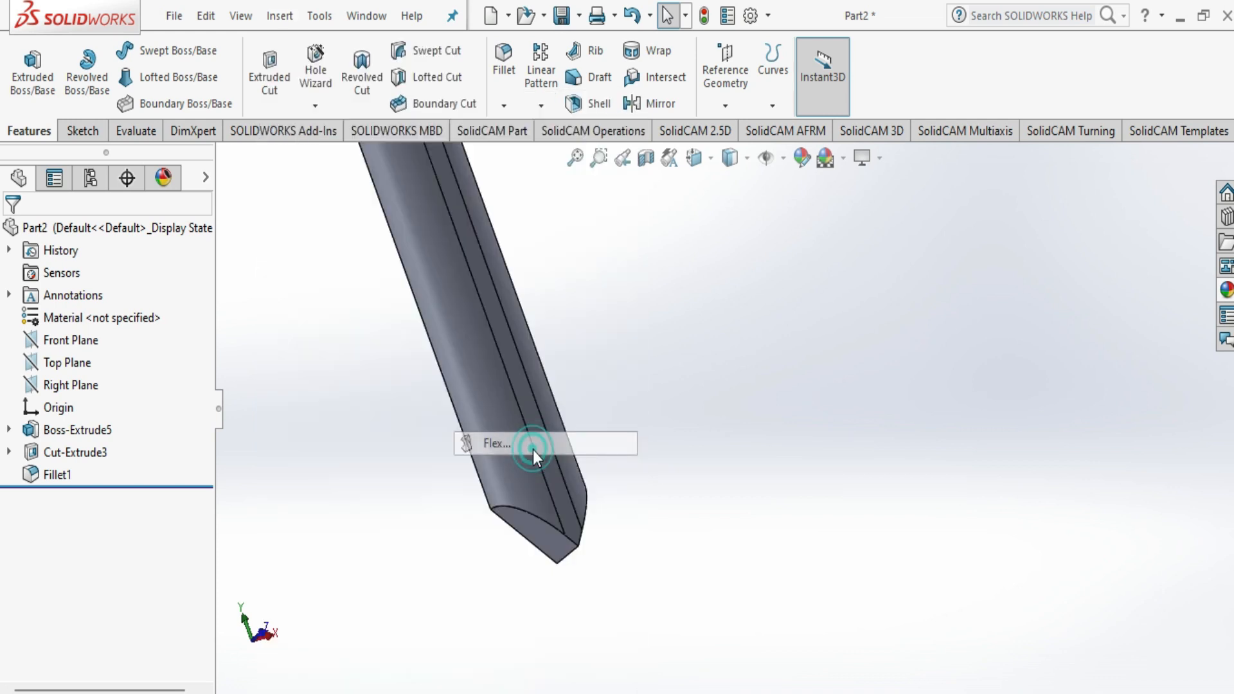
{"action": "left_click", "coordinate": [429, 321]}
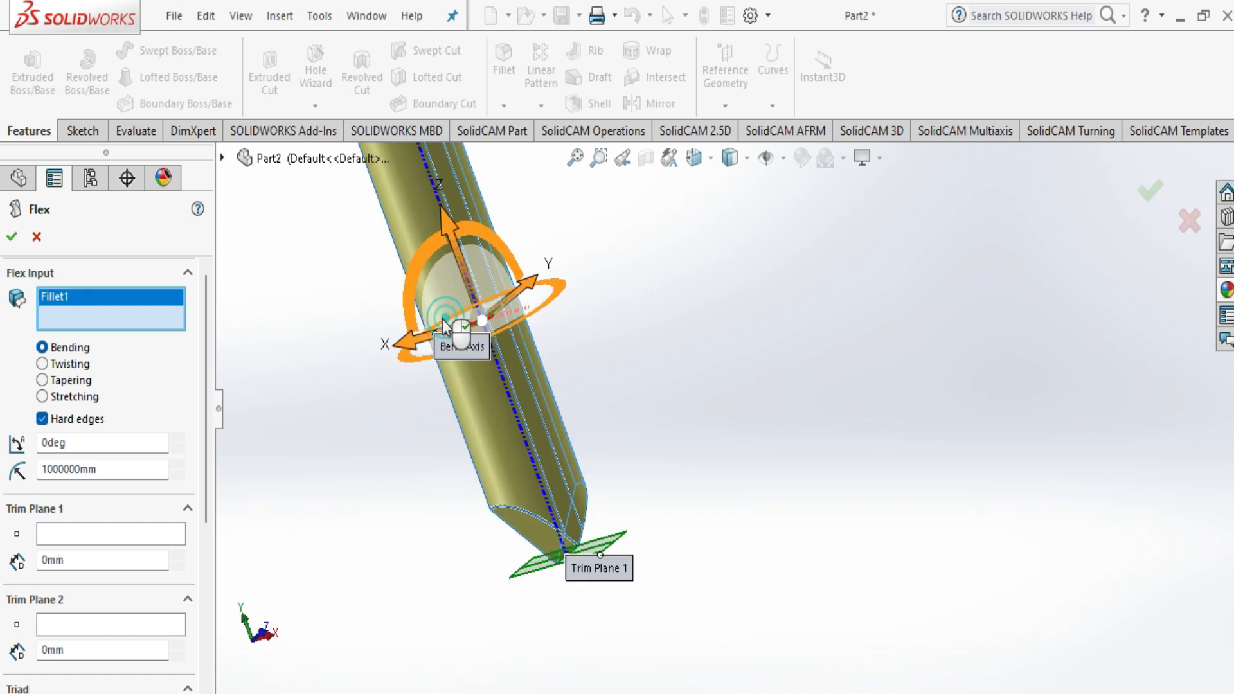
{"action": "left_click", "coordinate": [59, 363]}
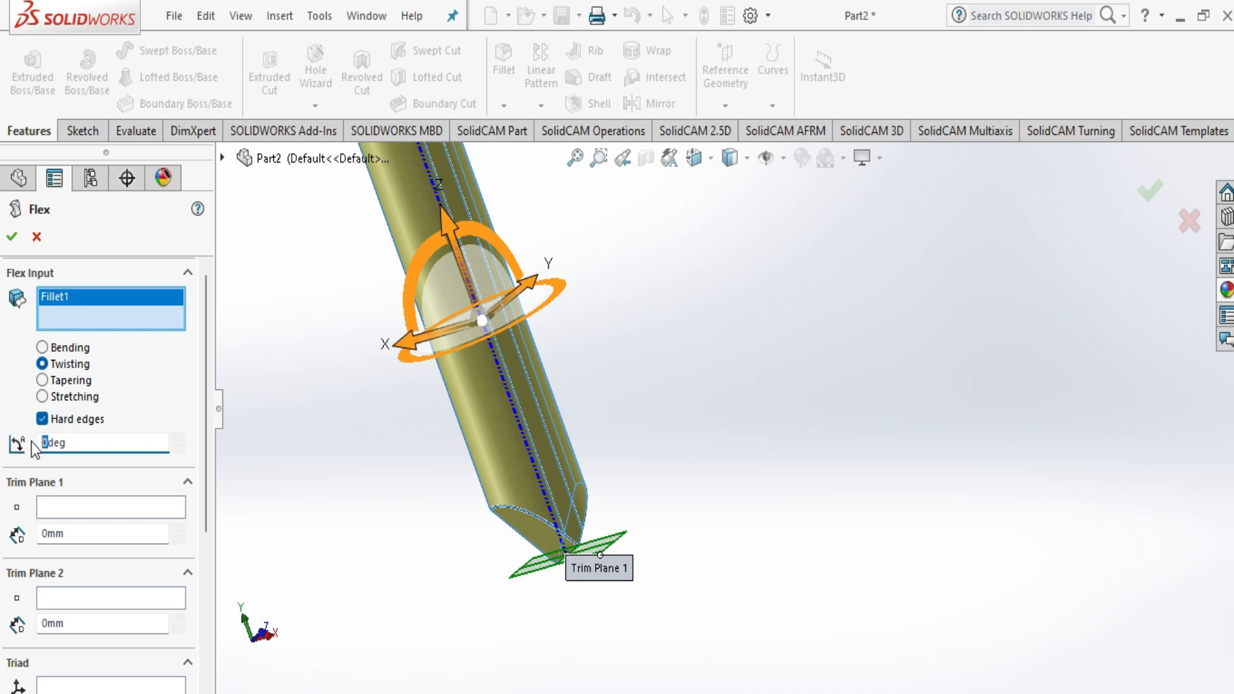
{"action": "key", "text": "Return"}
{"action": "middle_click_drag", "start_coordinate": [508, 464], "coordinate": [640, 385]}
{"action": "left_click", "coordinate": [11, 236]}
{"action": "left_click", "coordinate": [330, 339]}
{"action": "left_click", "coordinate": [342, 339]}
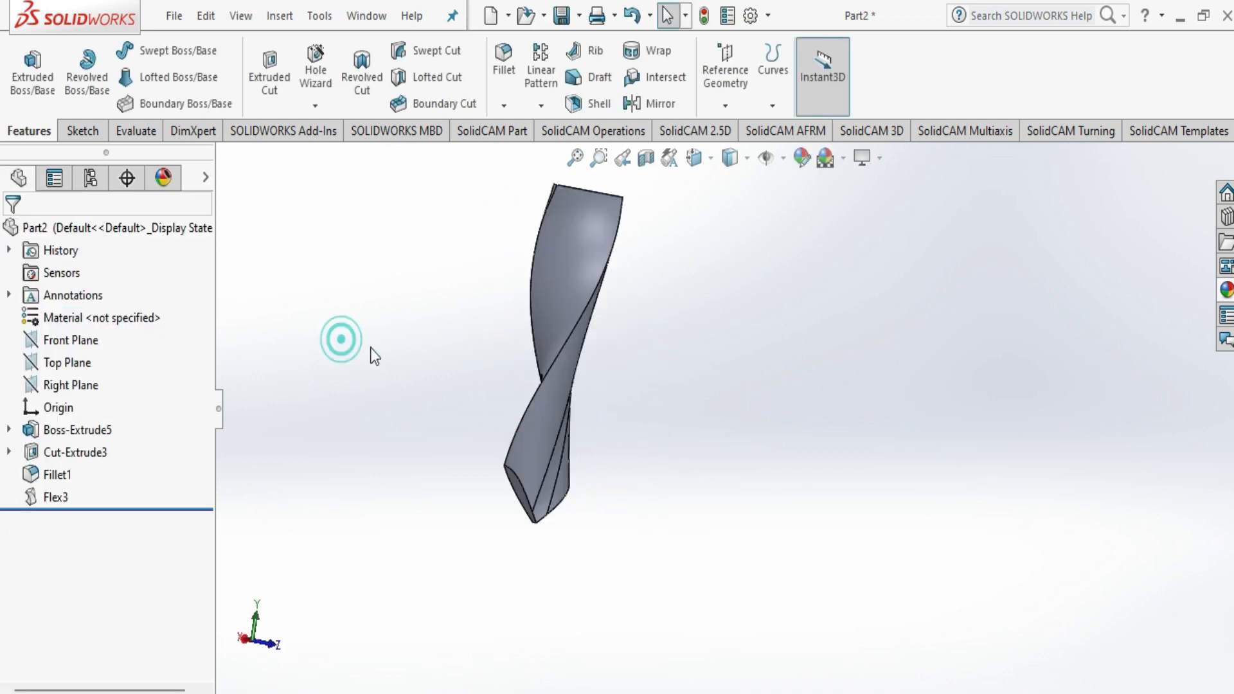
{"action": "middle_click_drag", "start_coordinate": [686, 333], "coordinate": [518, 448]}
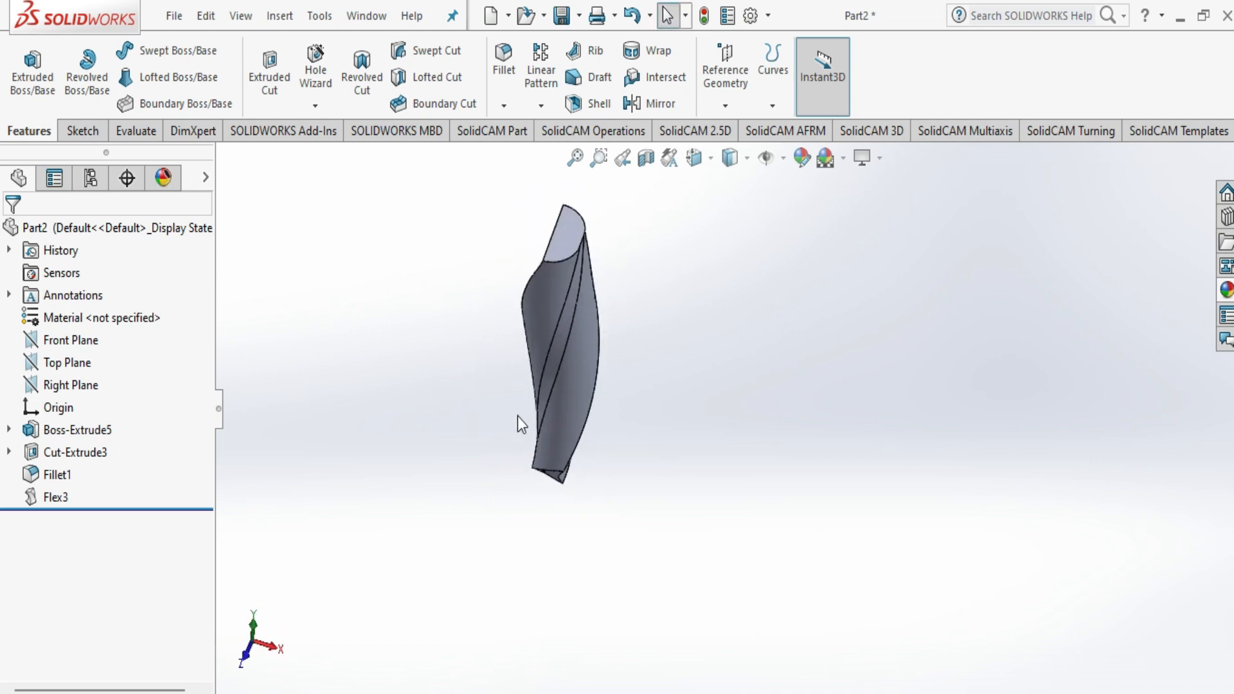
{"action": "left_click", "coordinate": [565, 245]}
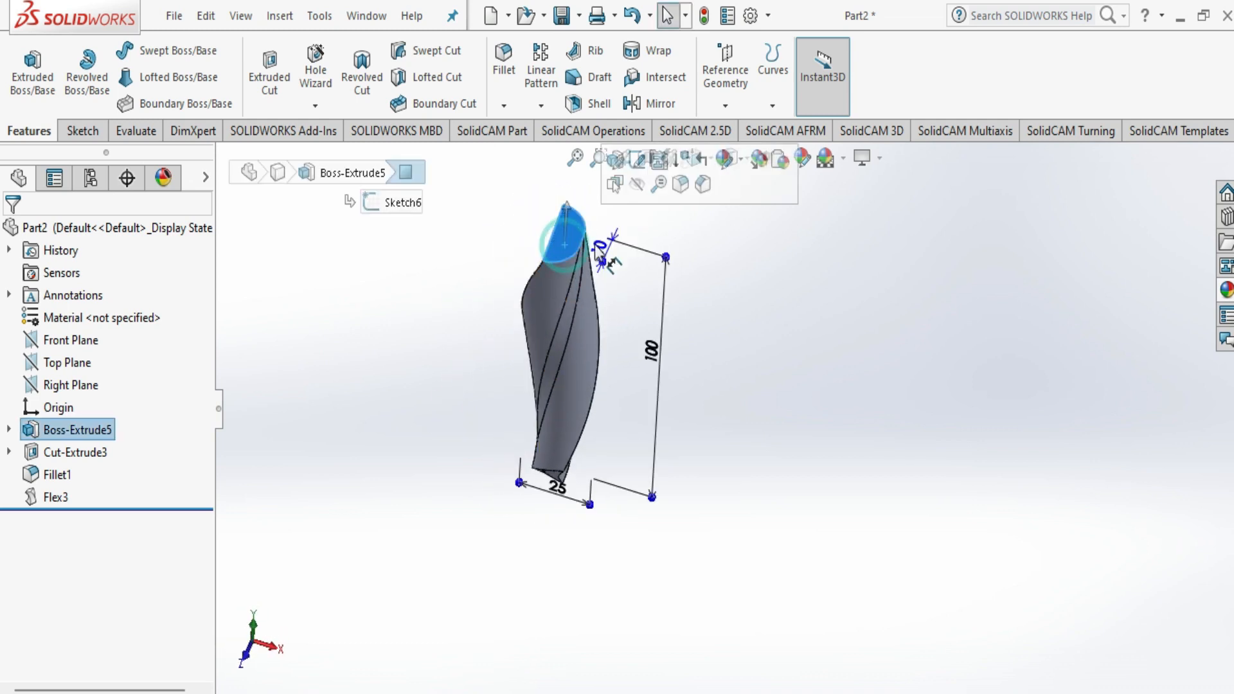
{"action": "left_click", "coordinate": [639, 160]}
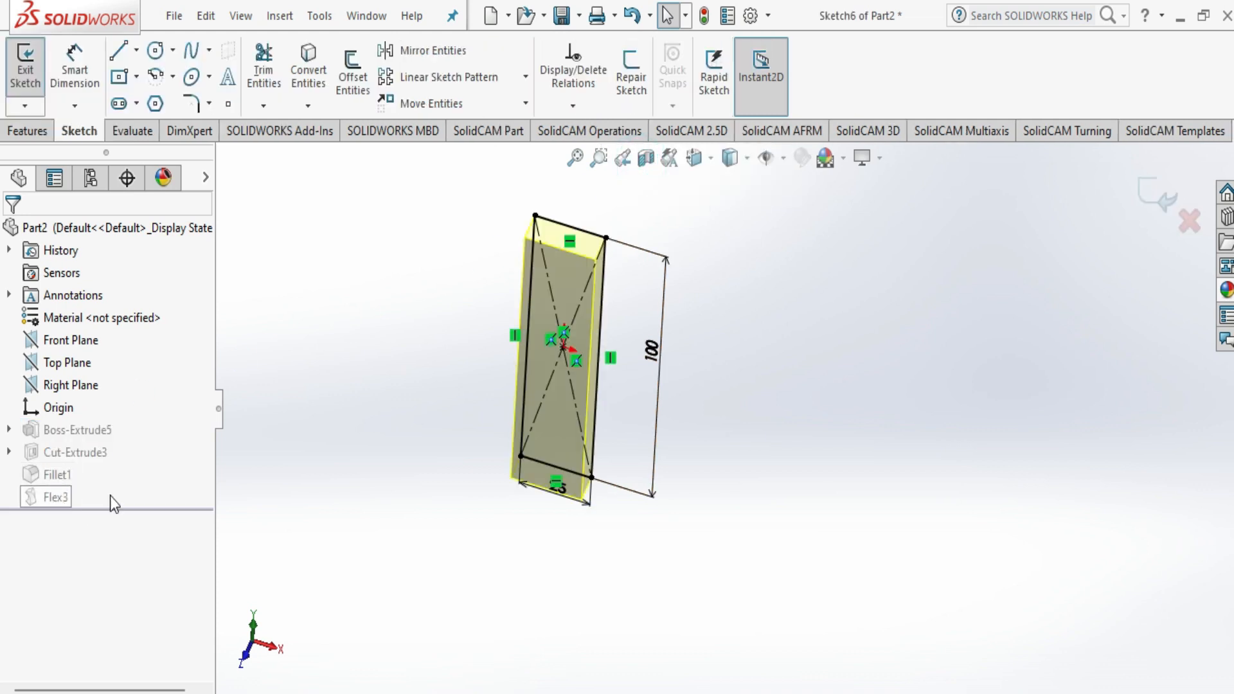
{"action": "left_click", "coordinate": [24, 71]}
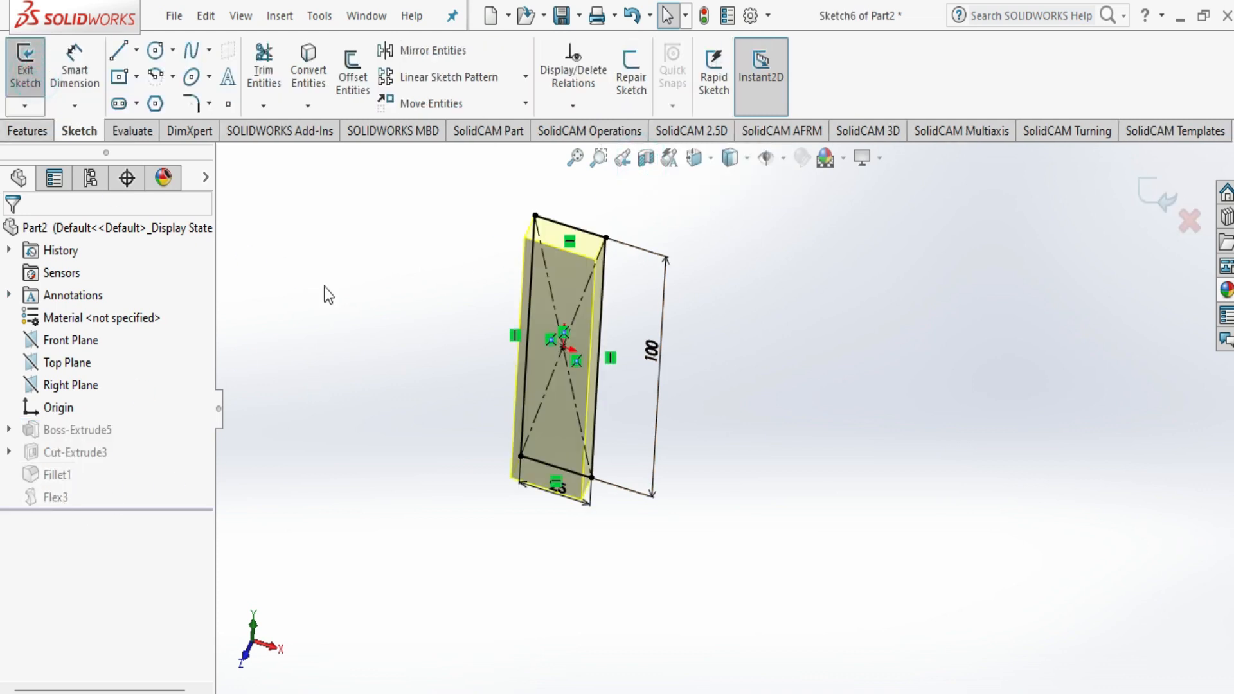
{"action": "left_click", "coordinate": [574, 236]}
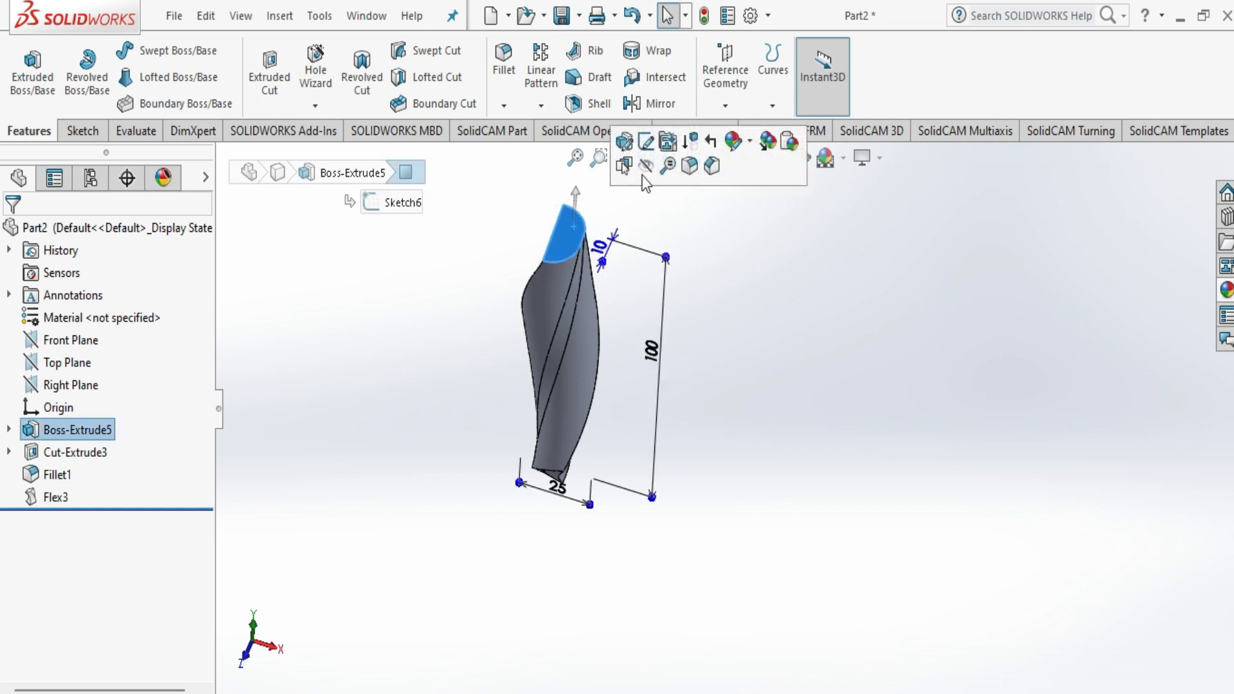
{"action": "left_click", "coordinate": [645, 144]}
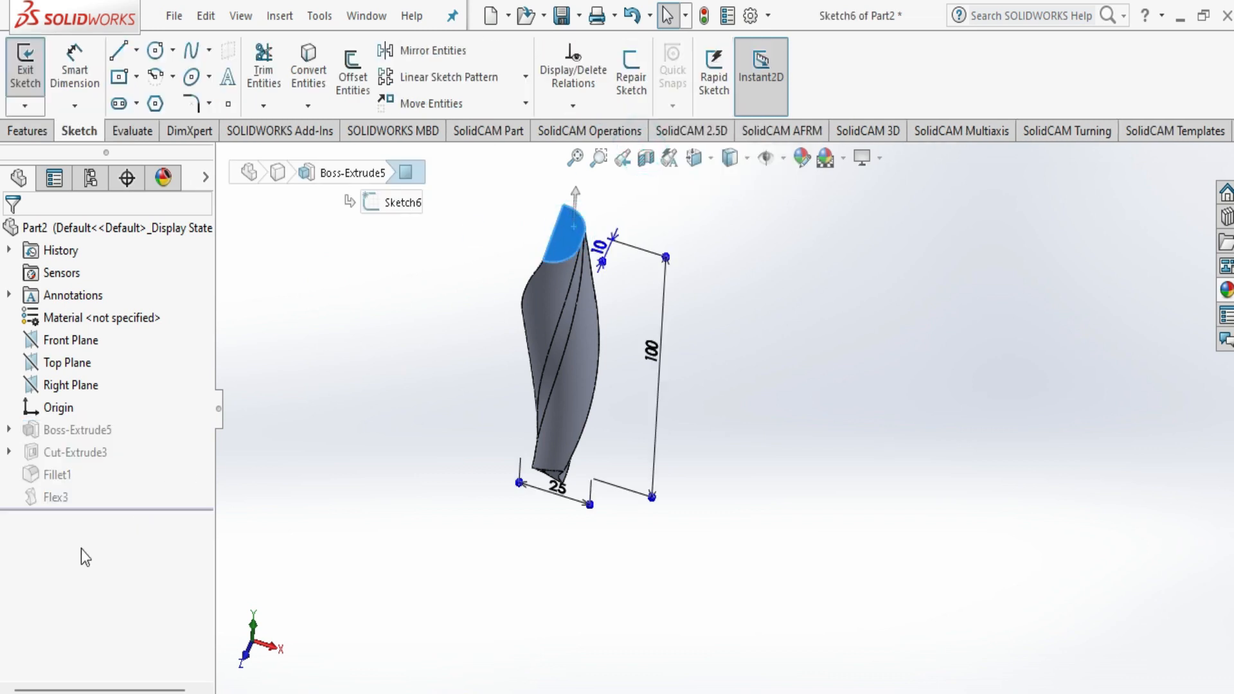
{"action": "left_click", "coordinate": [24, 70]}
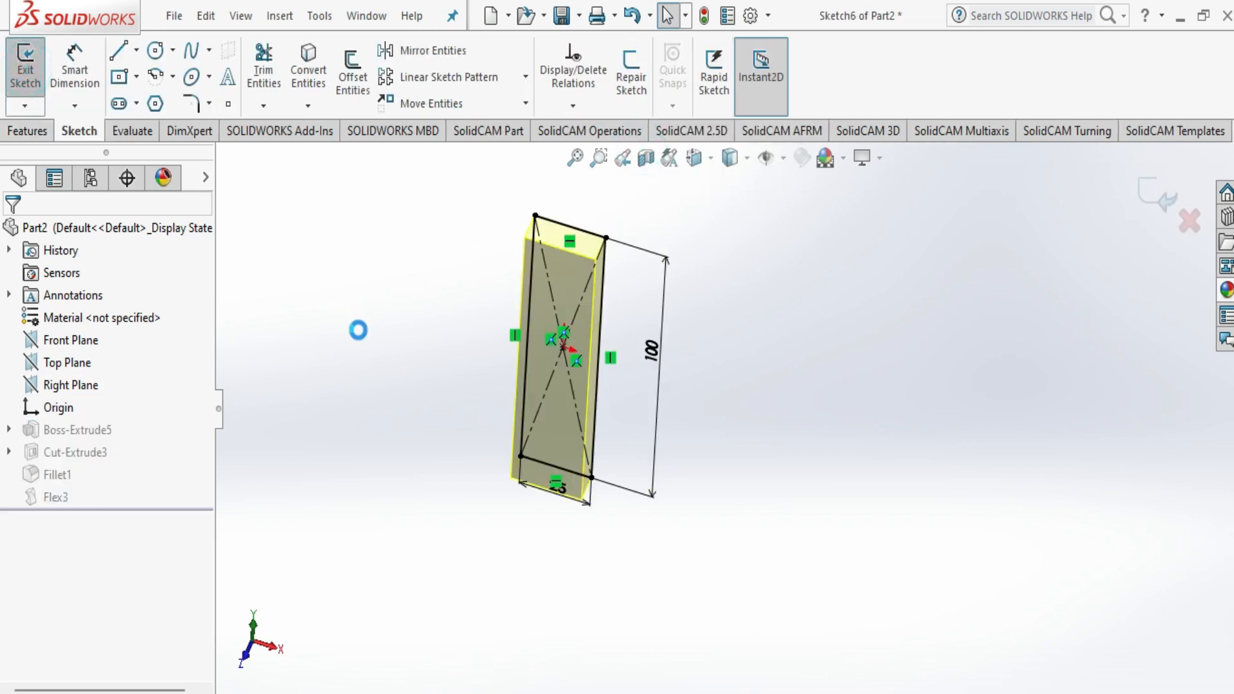
{"action": "middle_click_drag", "start_coordinate": [429, 401], "coordinate": [565, 433]}
{"action": "scroll", "coordinate": [627, 434], "scroll_direction": "up", "scroll_amount": 5}
{"action": "scroll", "coordinate": [707, 314], "scroll_direction": "down", "scroll_amount": 8}
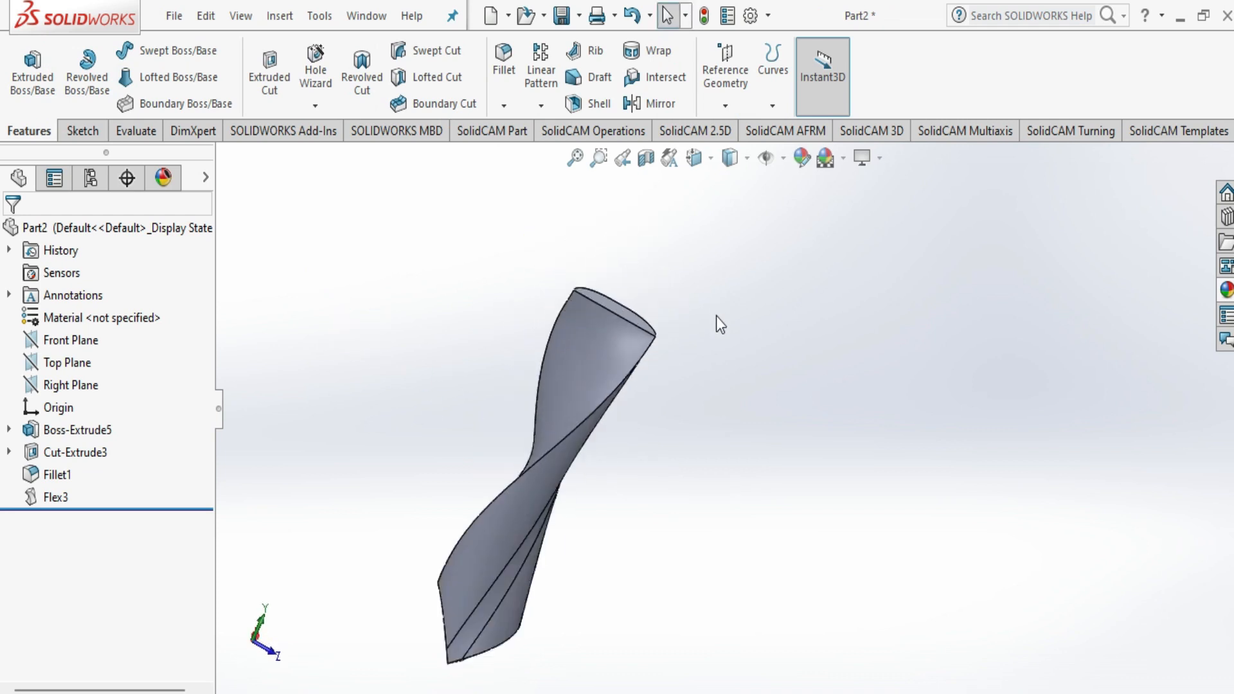
{"action": "left_click", "coordinate": [569, 330]}
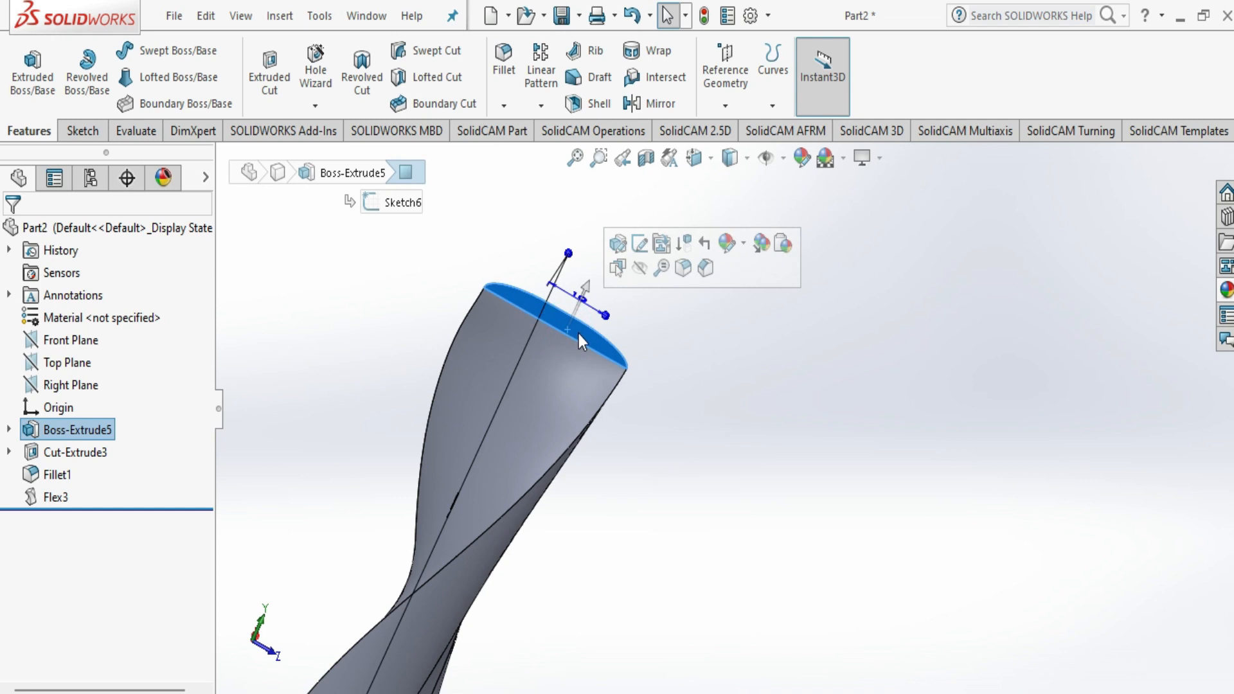
{"action": "right_click", "coordinate": [574, 336]}
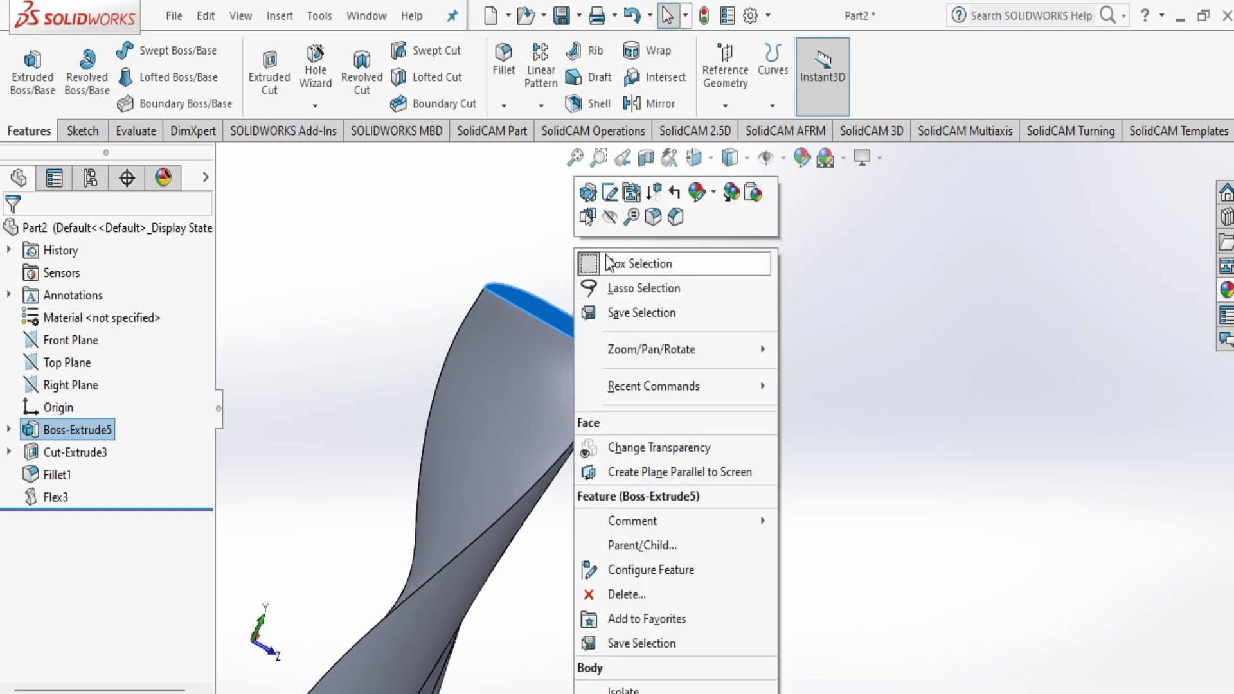
{"action": "left_click", "coordinate": [288, 311]}
{"action": "middle_click_drag", "start_coordinate": [449, 326], "coordinate": [642, 495]}
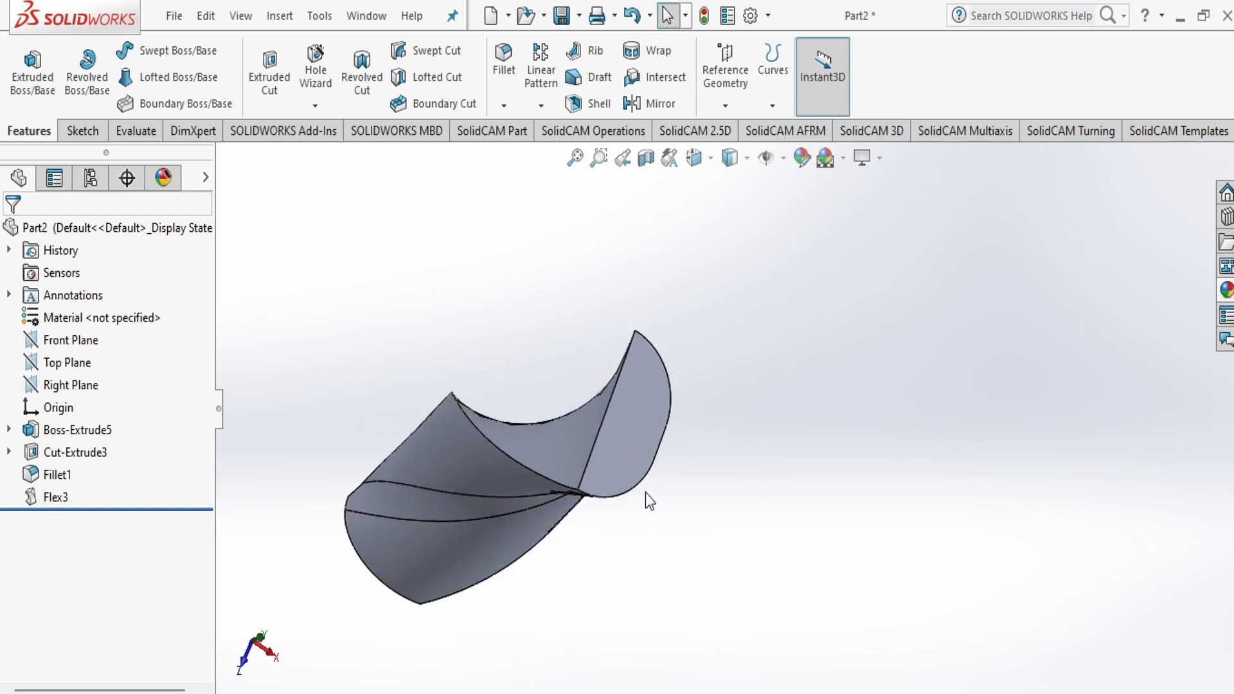
{"action": "left_click", "coordinate": [654, 442]}
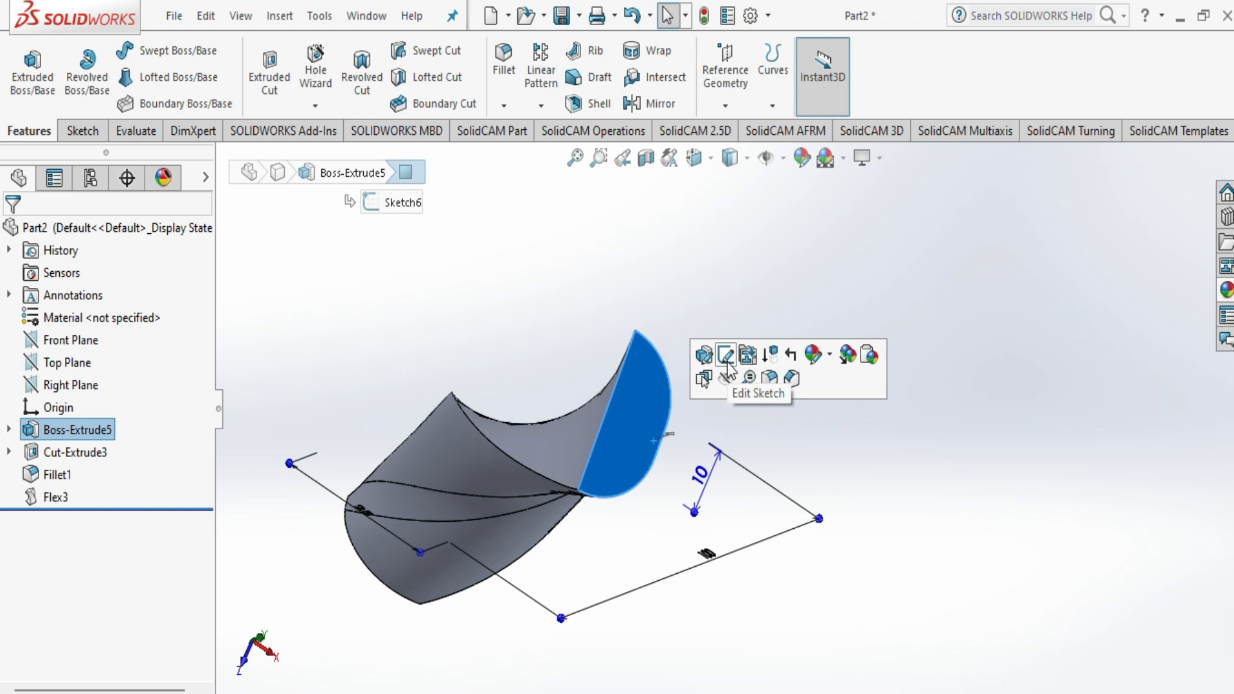
{"action": "left_click", "coordinate": [445, 275]}
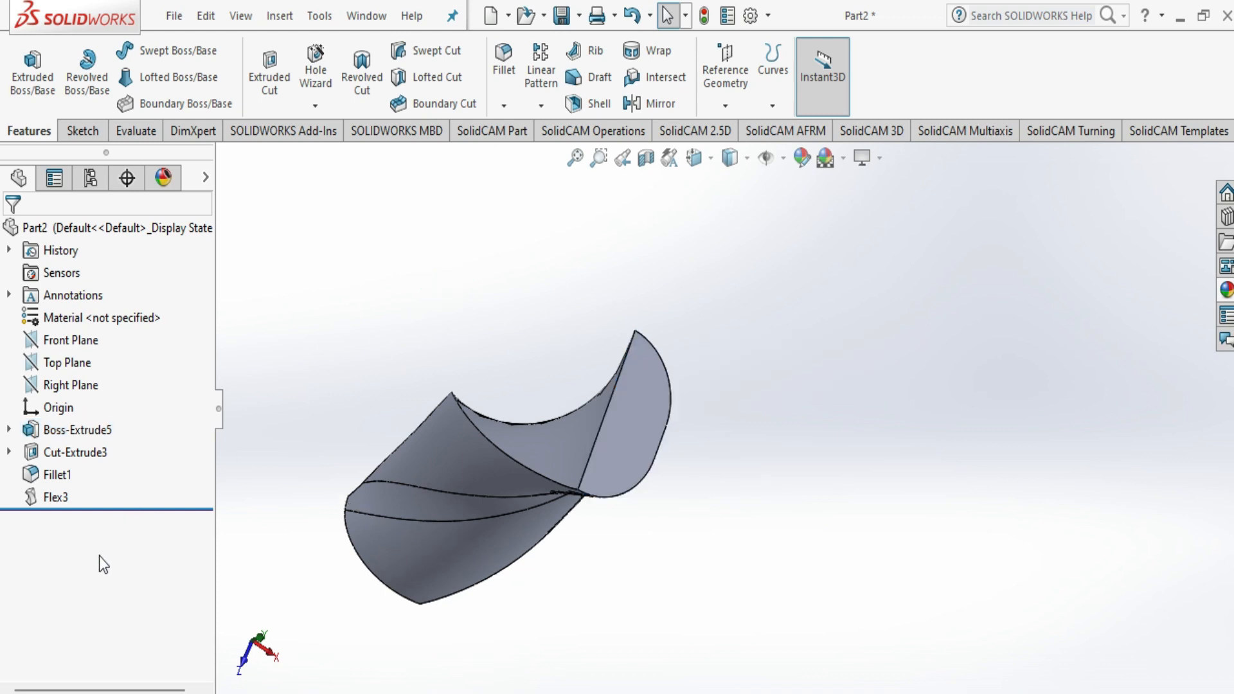
{"action": "middle_click_drag", "start_coordinate": [380, 582], "coordinate": [426, 386]}
{"action": "left_click", "coordinate": [1189, 603]}
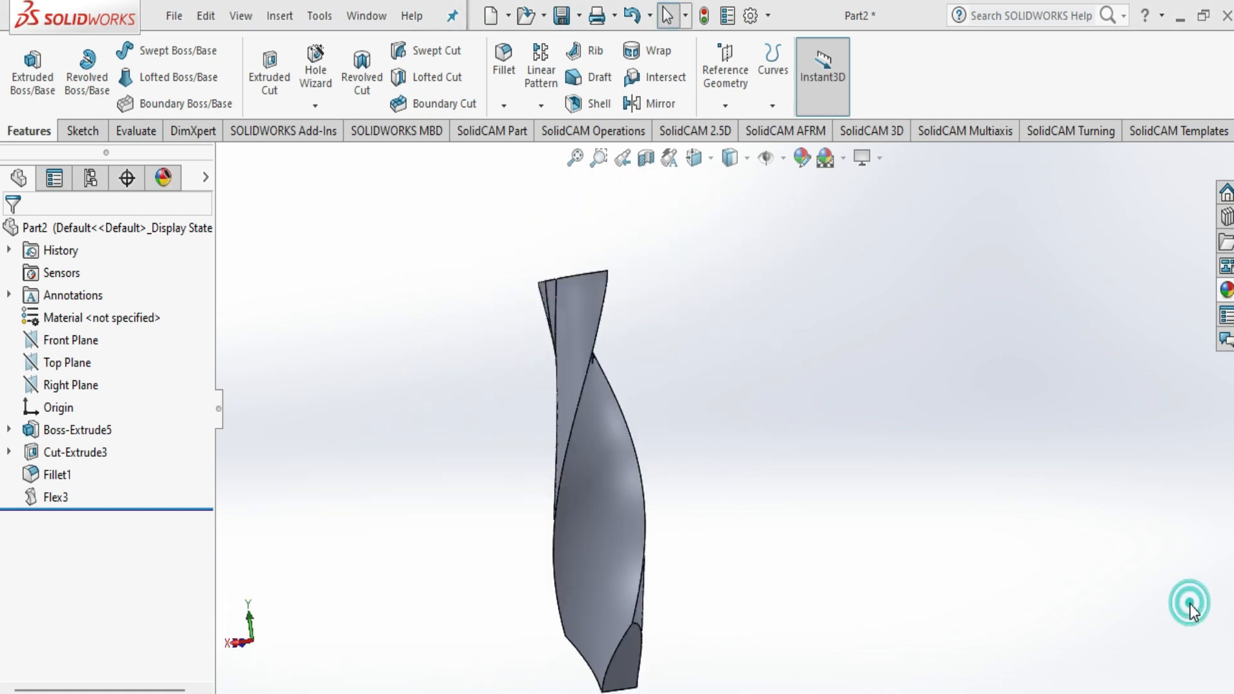
- Start a new sketch on the Front Plane and orient the view normal to it
{"action": "left_click", "coordinate": [75, 341]}
{"action": "left_click", "coordinate": [106, 315]}
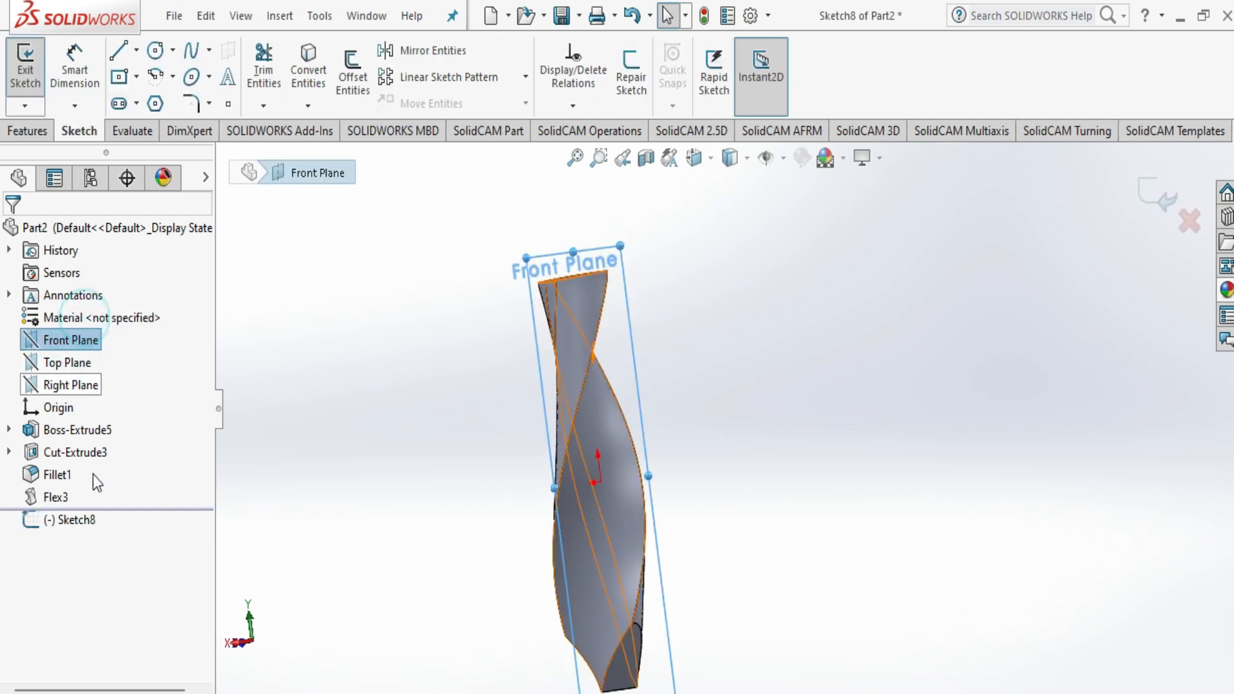
{"action": "left_click", "coordinate": [88, 518]}
{"action": "right_click", "coordinate": [88, 518]}
{"action": "left_click", "coordinate": [136, 439]}
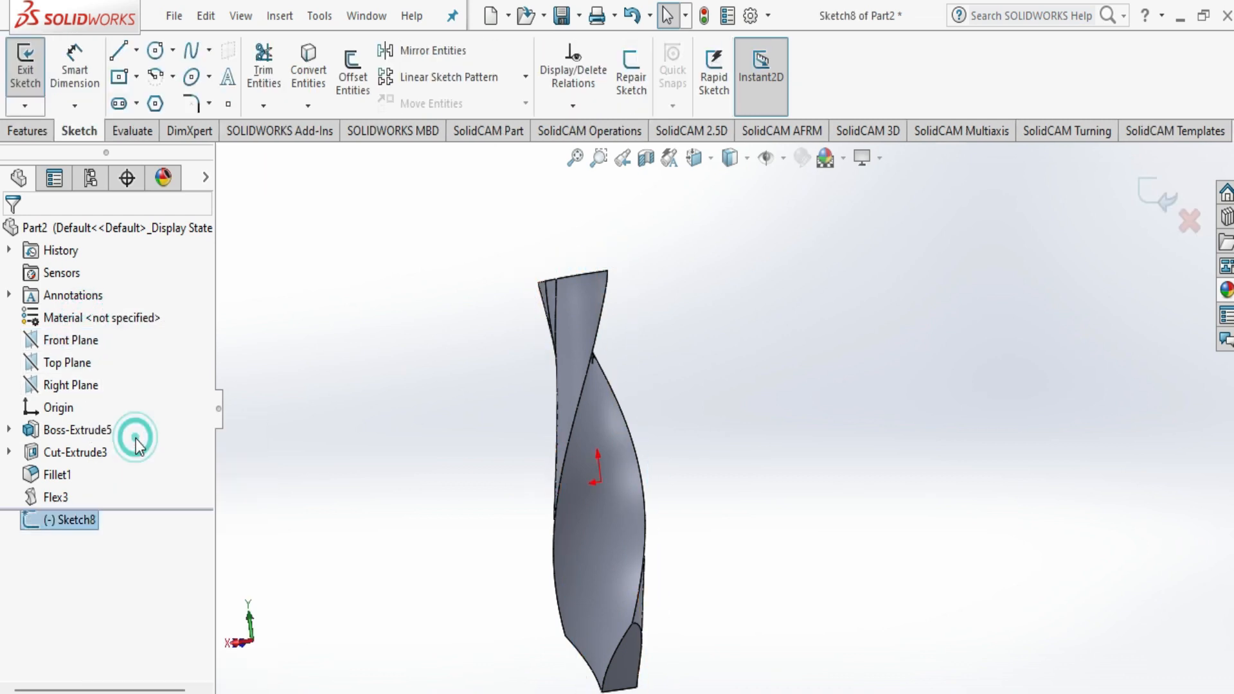
{"action": "right_click", "coordinate": [92, 522]}
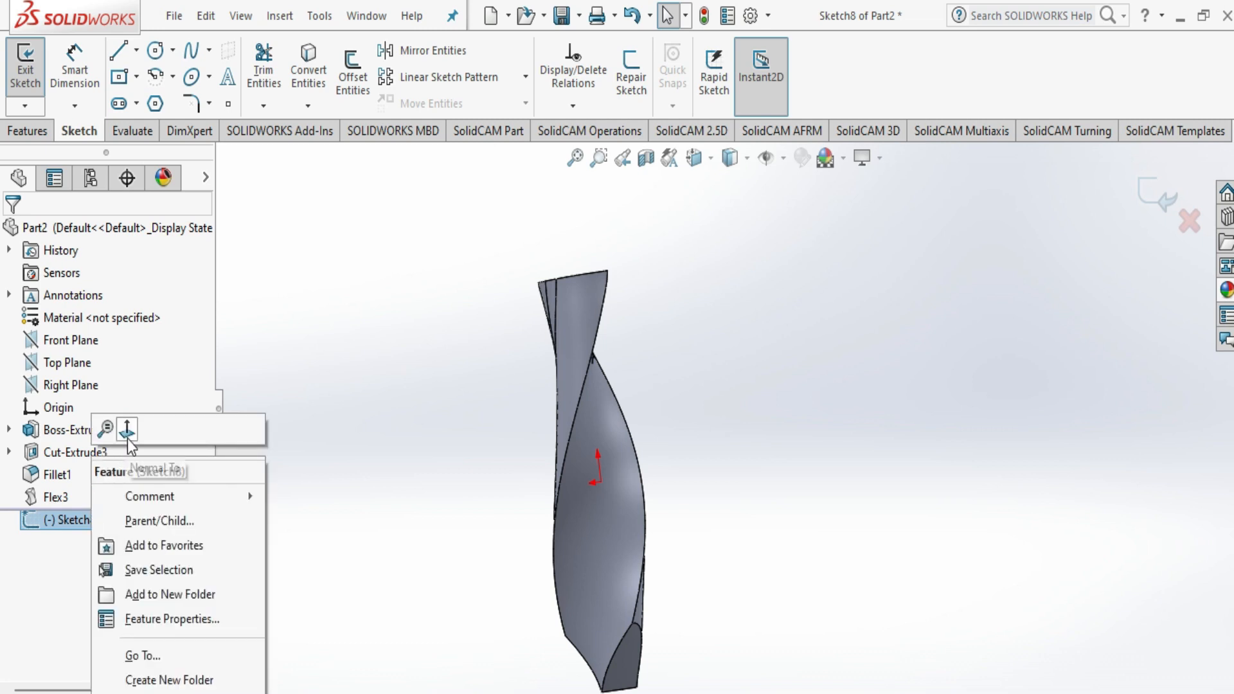
{"action": "left_click", "coordinate": [127, 436]}
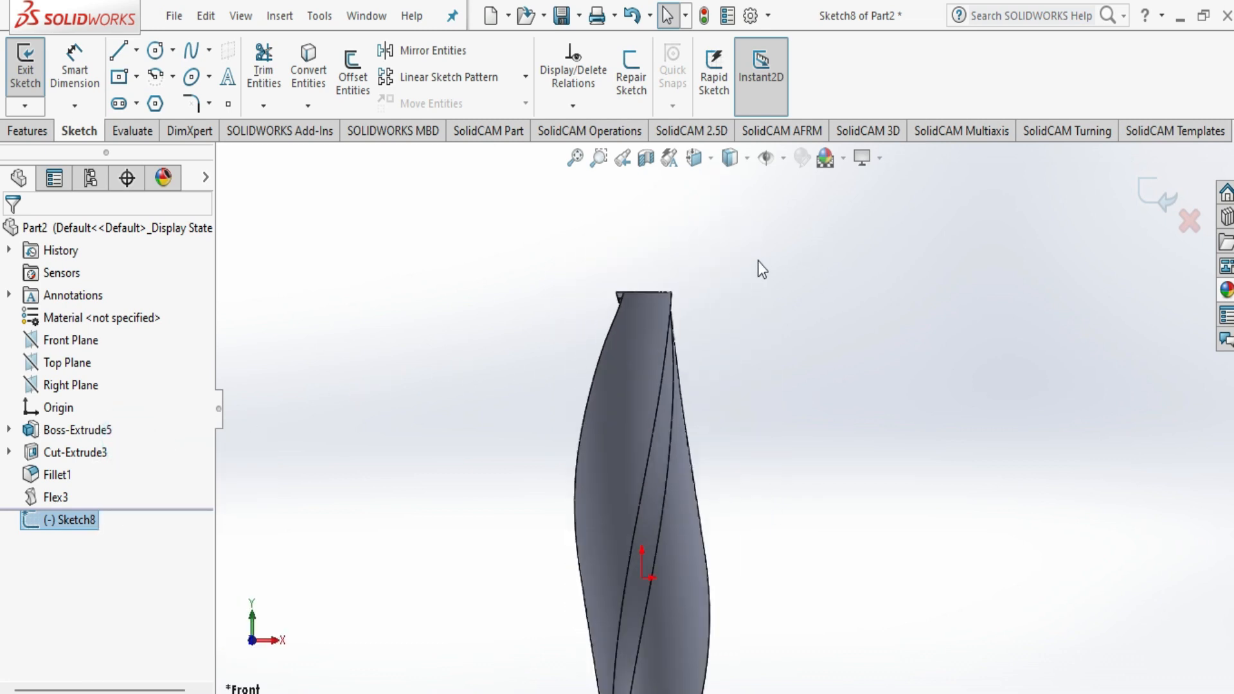
- Draw a center rectangle about 55 × 12.7 mm overlapping the twisted bar's upper end and extending past both its sides
{"action": "scroll", "coordinate": [696, 311], "scroll_direction": "down", "scroll_amount": 5}
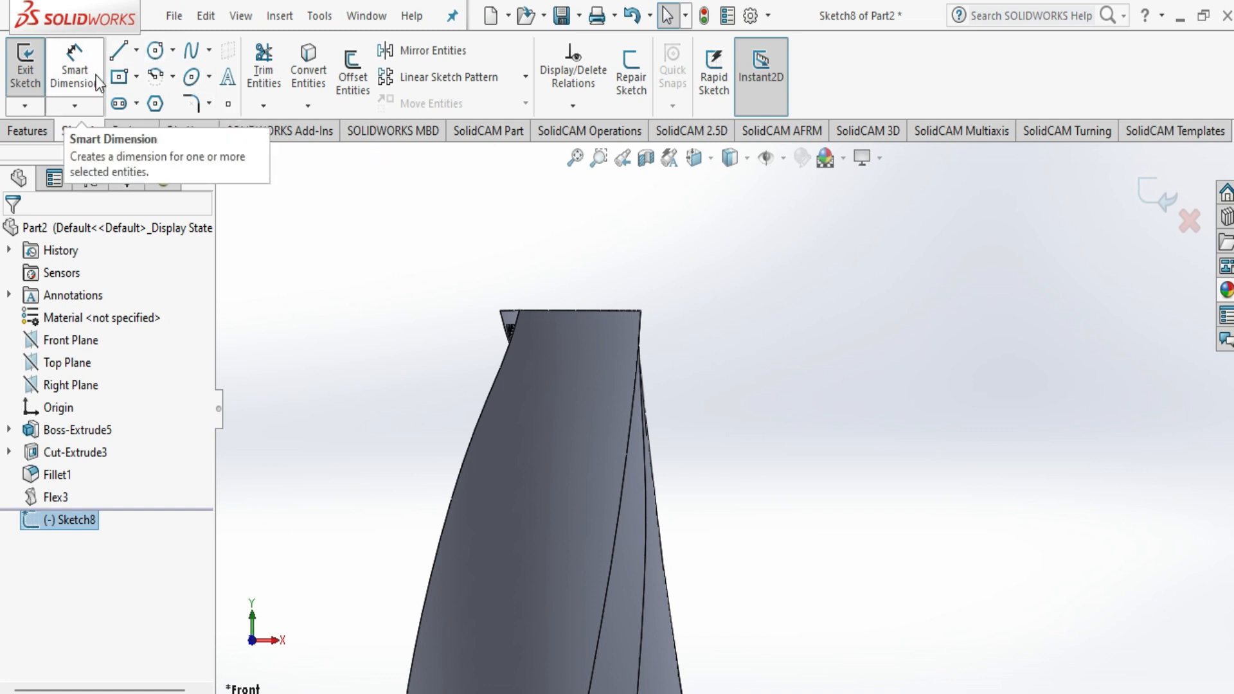
{"action": "left_click", "coordinate": [119, 76]}
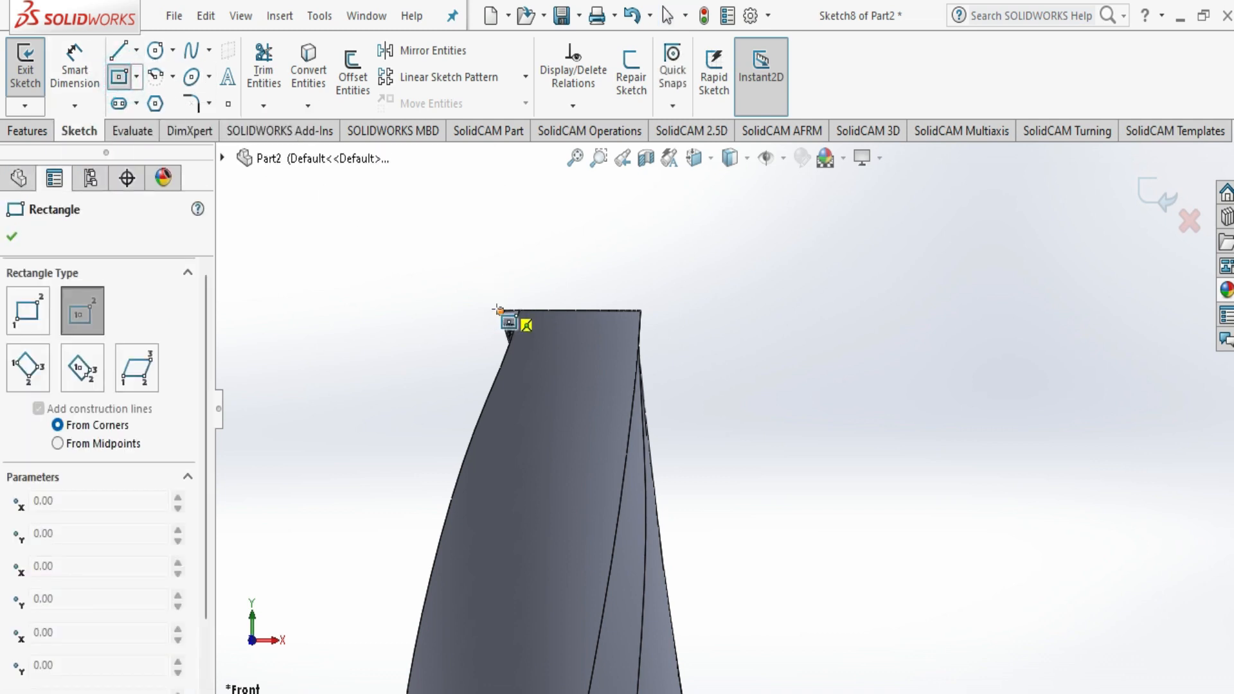
{"action": "left_click", "coordinate": [440, 281]}
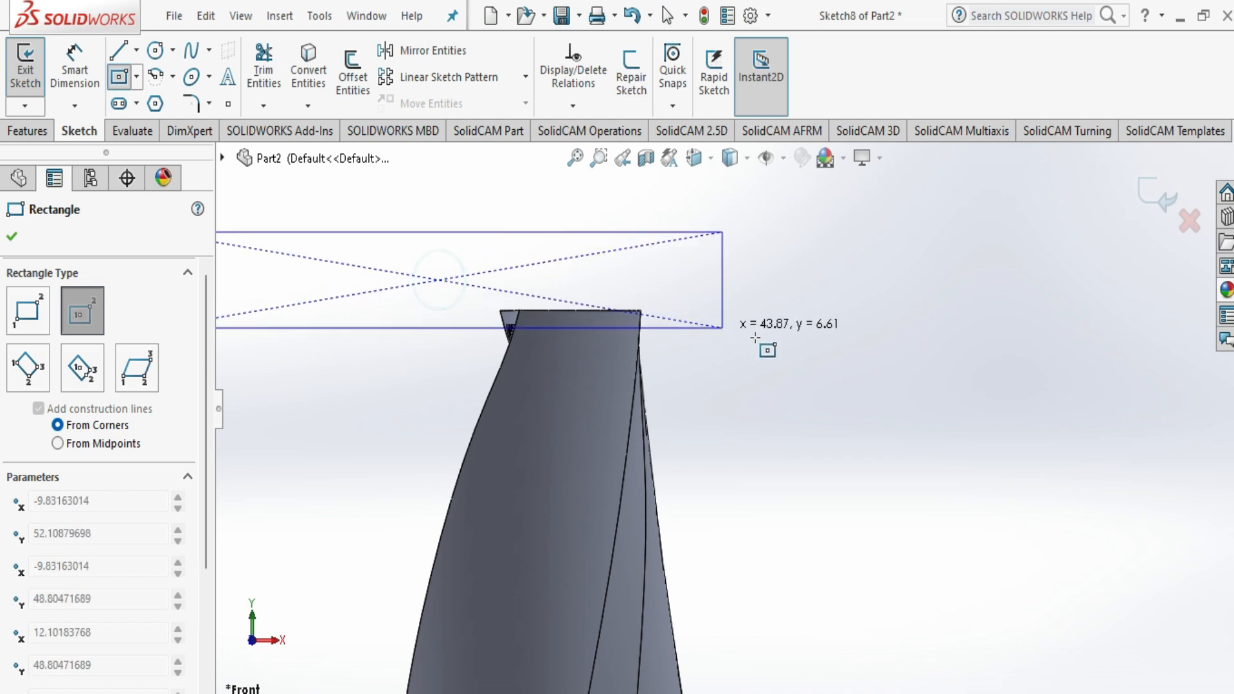
{"action": "left_click", "coordinate": [795, 372]}
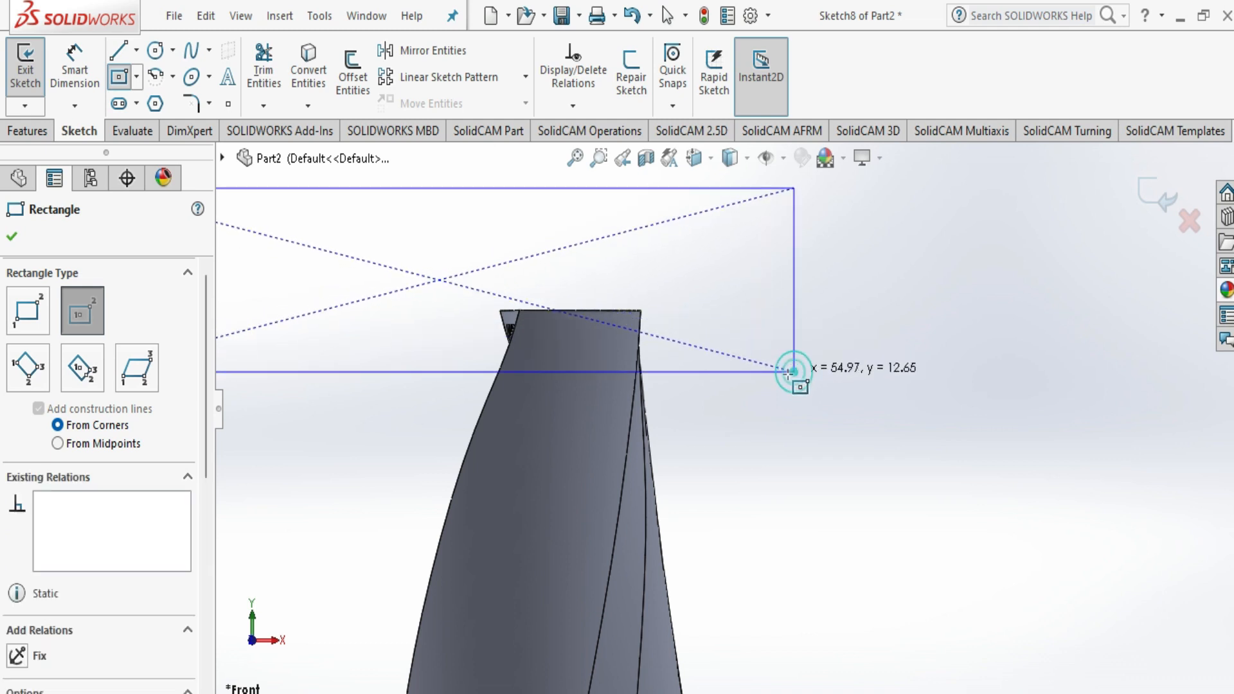
- Cut the rectangle through the twisted bar's upper end with a Mid Plane Extruded Cut 50 mm deep
{"action": "left_click", "coordinate": [12, 238]}
{"action": "left_click", "coordinate": [28, 131]}
{"action": "left_click", "coordinate": [261, 81]}
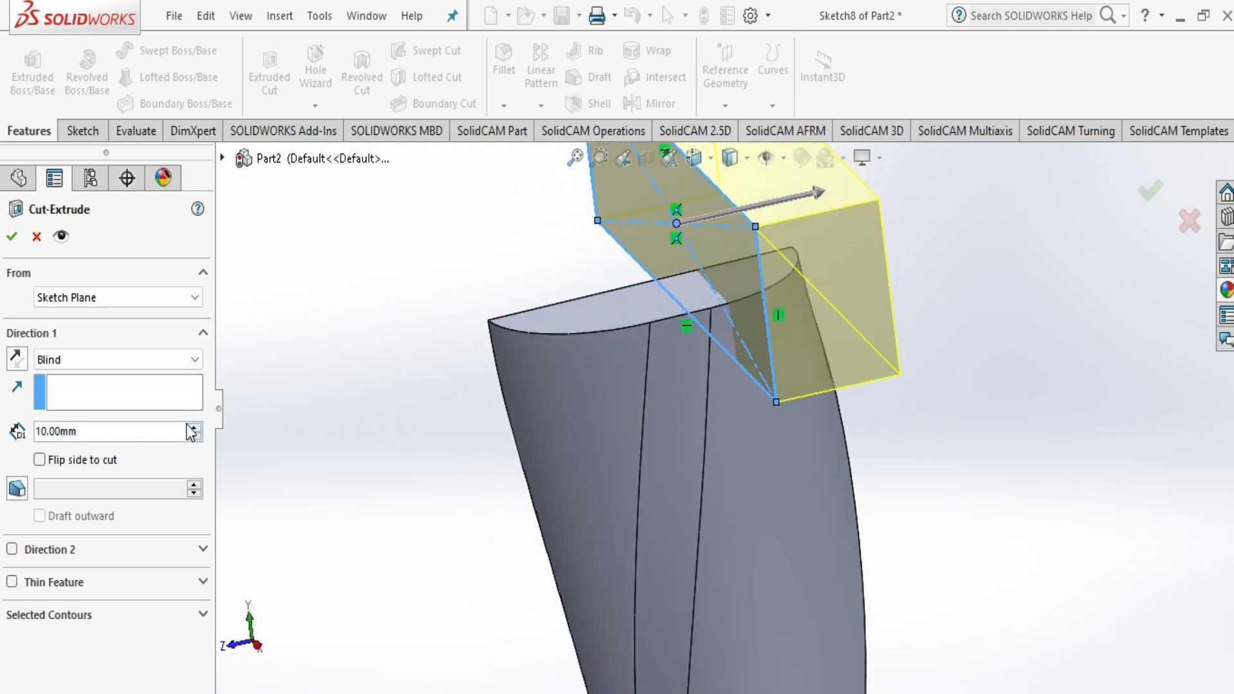
{"action": "left_click", "coordinate": [86, 357]}
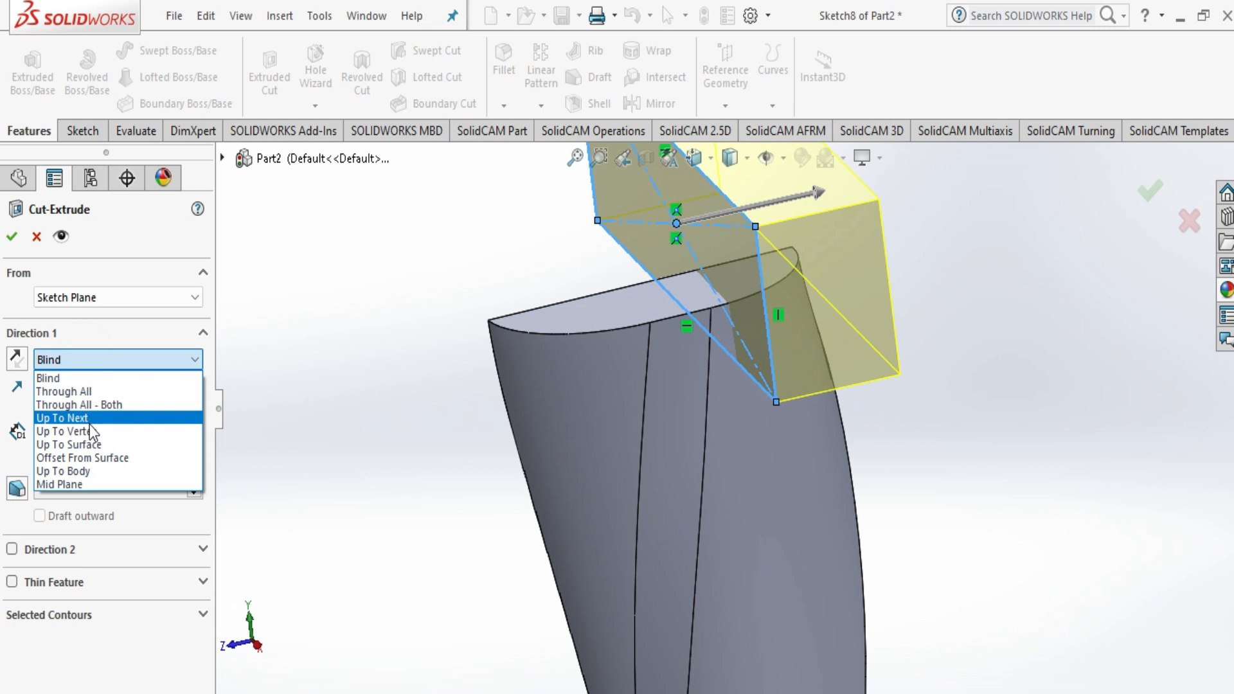
{"action": "left_click", "coordinate": [90, 484]}
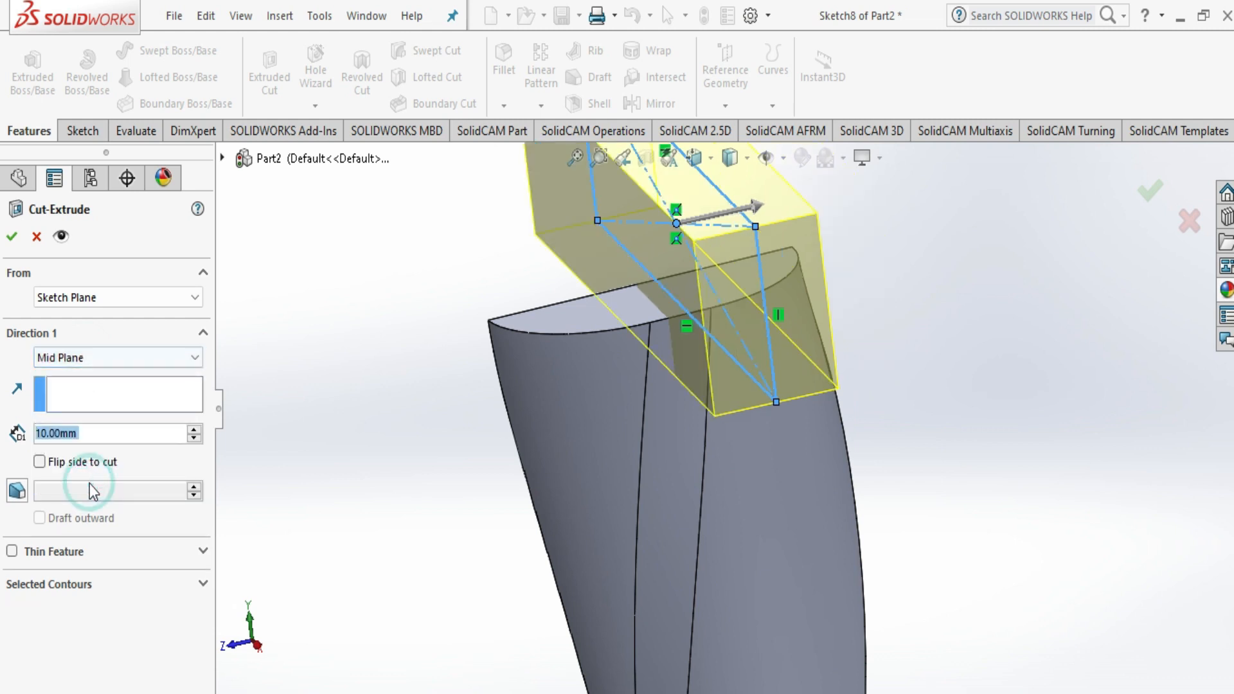
{"action": "left_click", "coordinate": [194, 429]}
{"action": "left_click", "coordinate": [194, 429]}
{"action": "left_click", "coordinate": [194, 430]}
{"action": "left_click", "coordinate": [194, 430]}
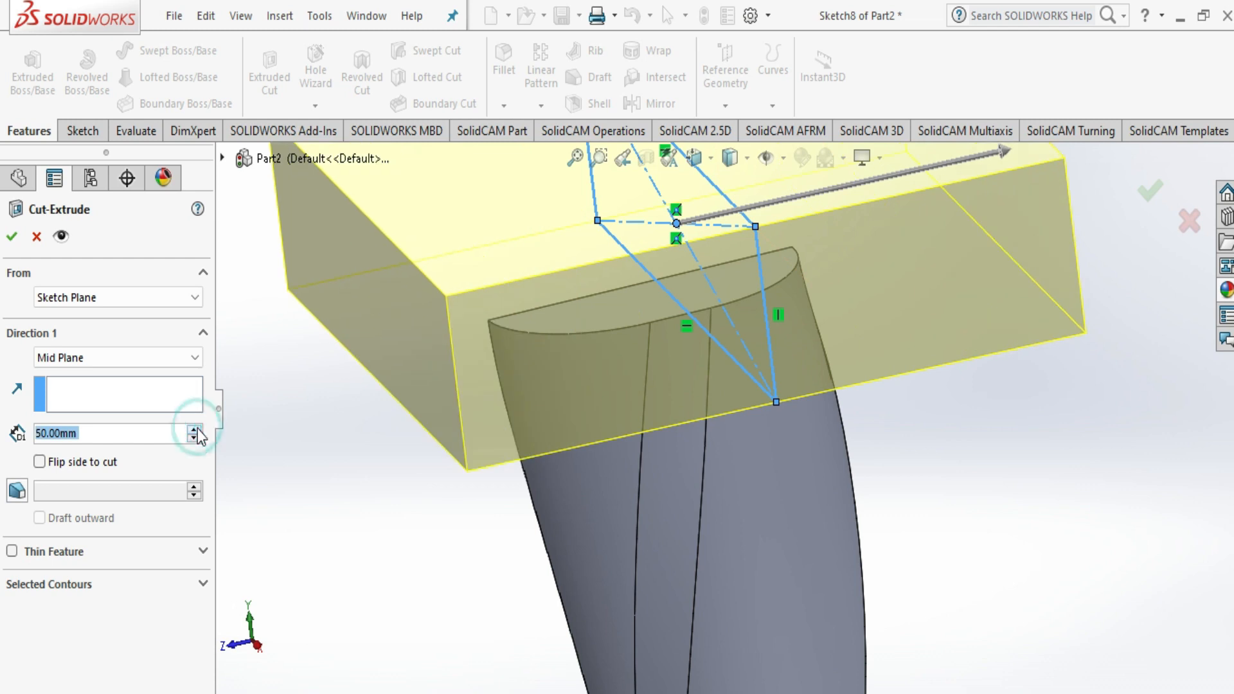
{"action": "left_click", "coordinate": [12, 236]}
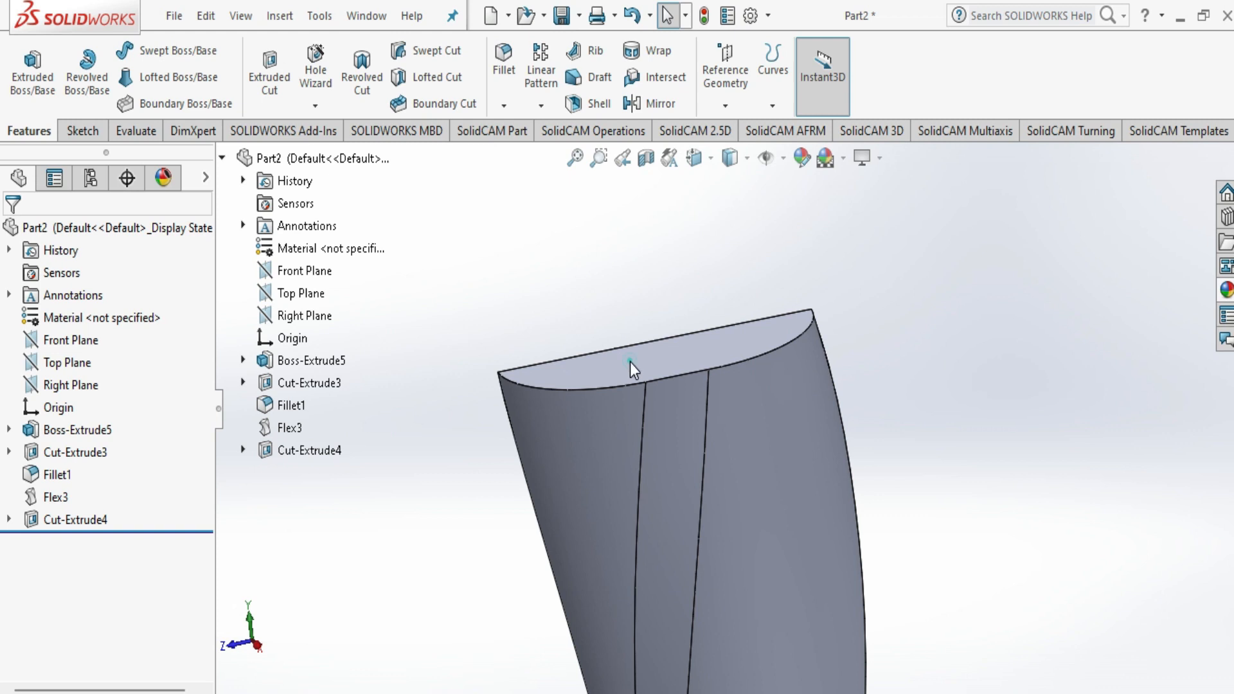
- Start a new sketch on the bar's freshly cut upper end face and orient the view normal to it
{"action": "left_click", "coordinate": [632, 370]}
{"action": "left_click", "coordinate": [711, 308]}
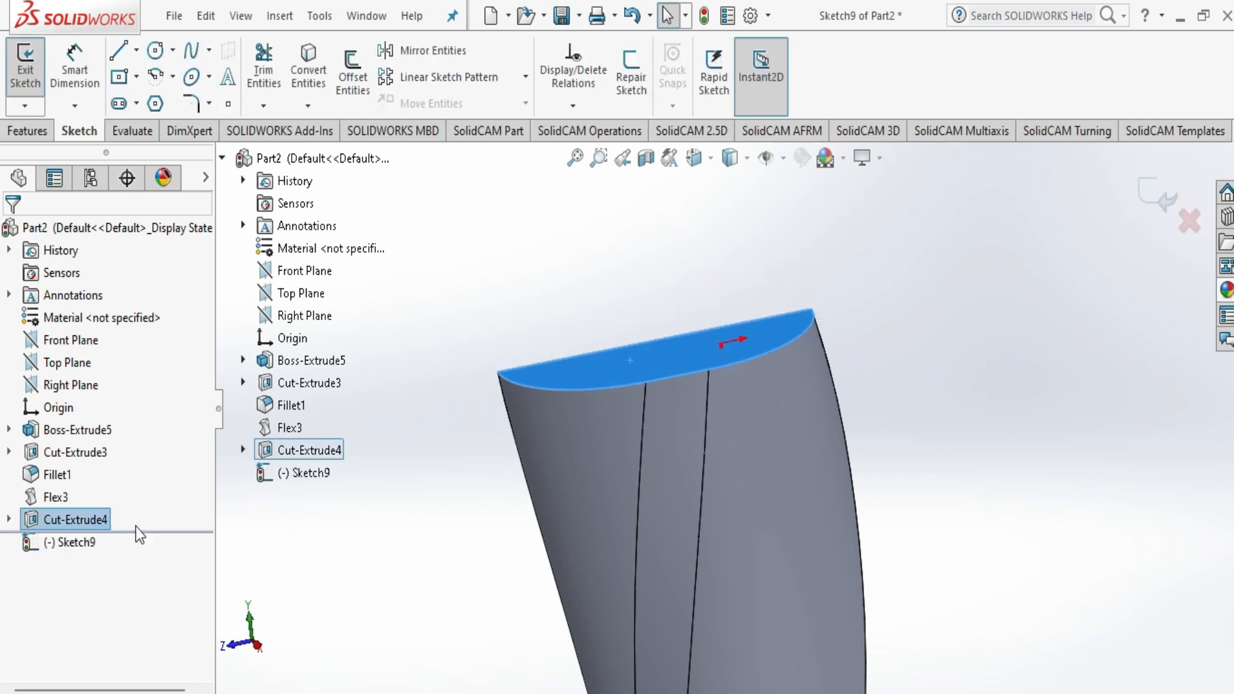
{"action": "right_click", "coordinate": [87, 545]}
{"action": "left_click", "coordinate": [120, 427]}
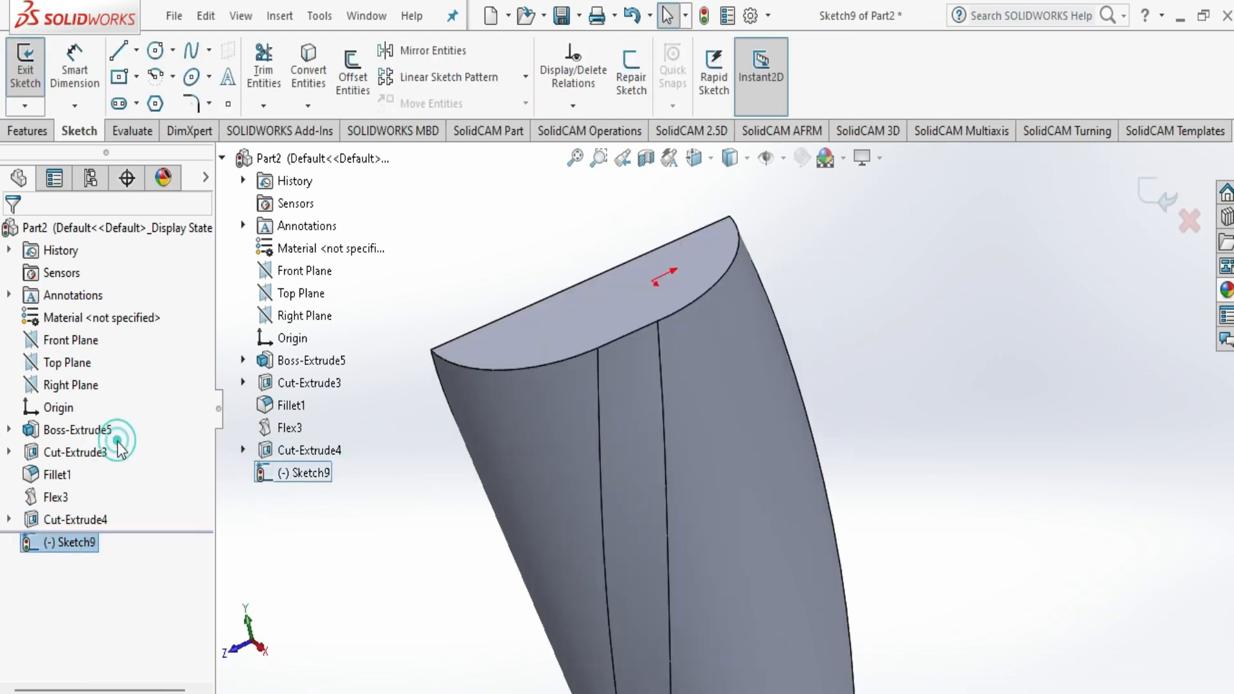
{"action": "mouse_move", "coordinate": [502, 552]}
{"action": "middle_mouse_down"}
{"action": "mouse_move", "coordinate": [485, 542]}
{"action": "mouse_move", "coordinate": [502, 554]}
{"action": "middle_mouse_up"}
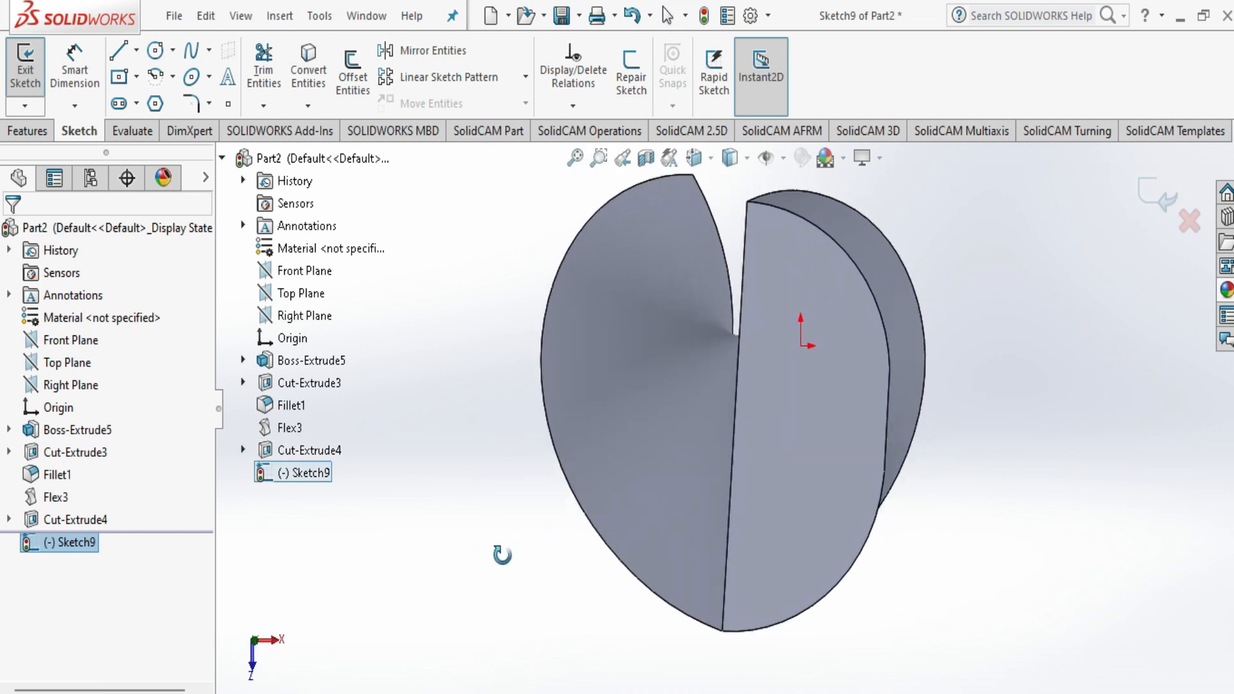
{"action": "key", "text": "Escape"}
{"action": "right_click", "coordinate": [69, 553]}
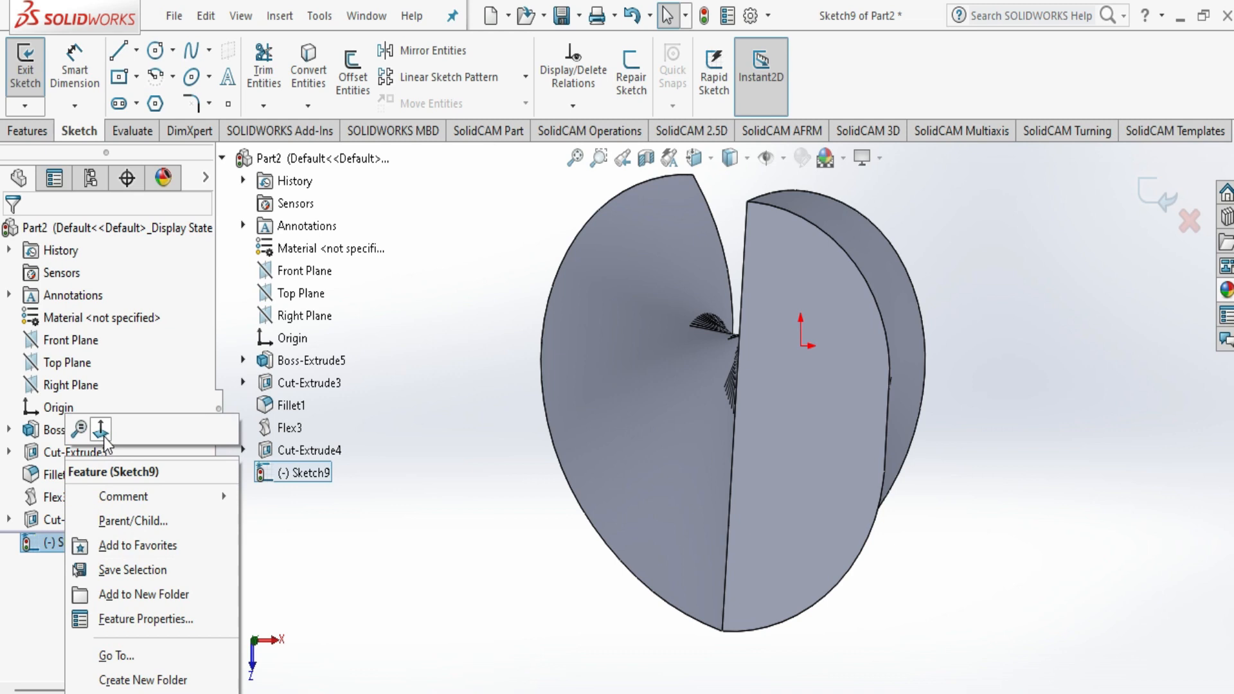
{"action": "left_click", "coordinate": [95, 429]}
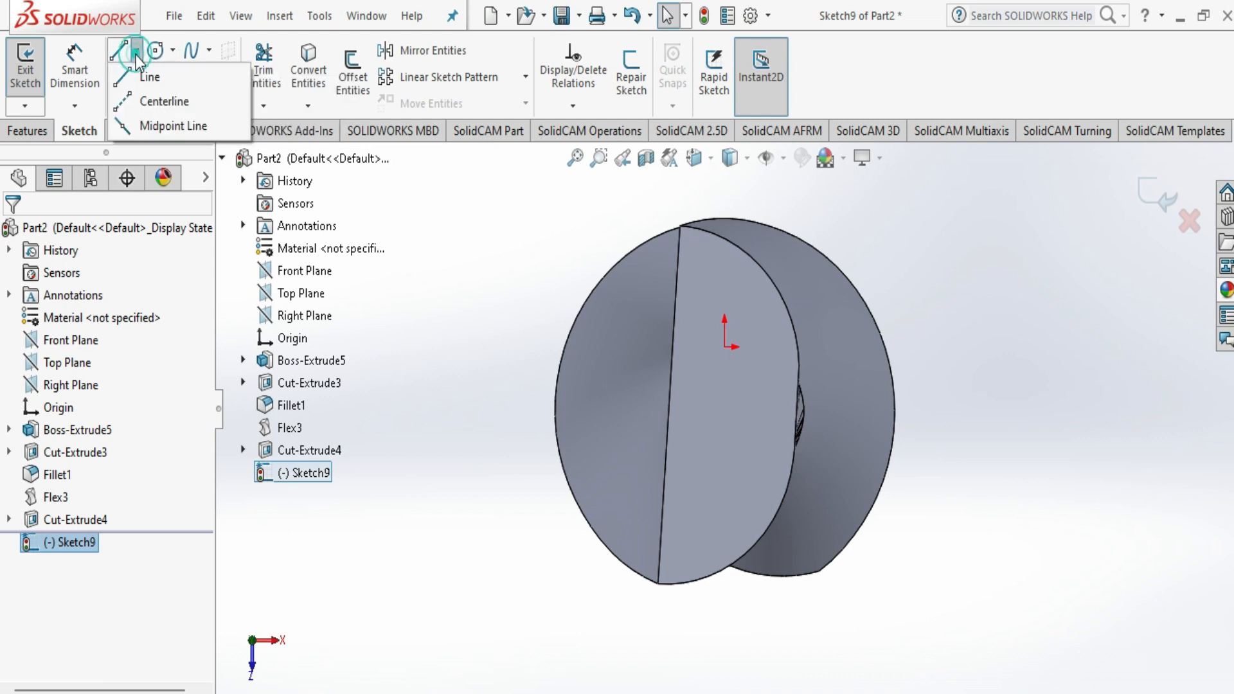
- Sketch a circle of about 17 mm radius, centred vertically in line with the sketch origin and enclosing the whole bar outline
{"action": "left_click", "coordinate": [151, 52]}
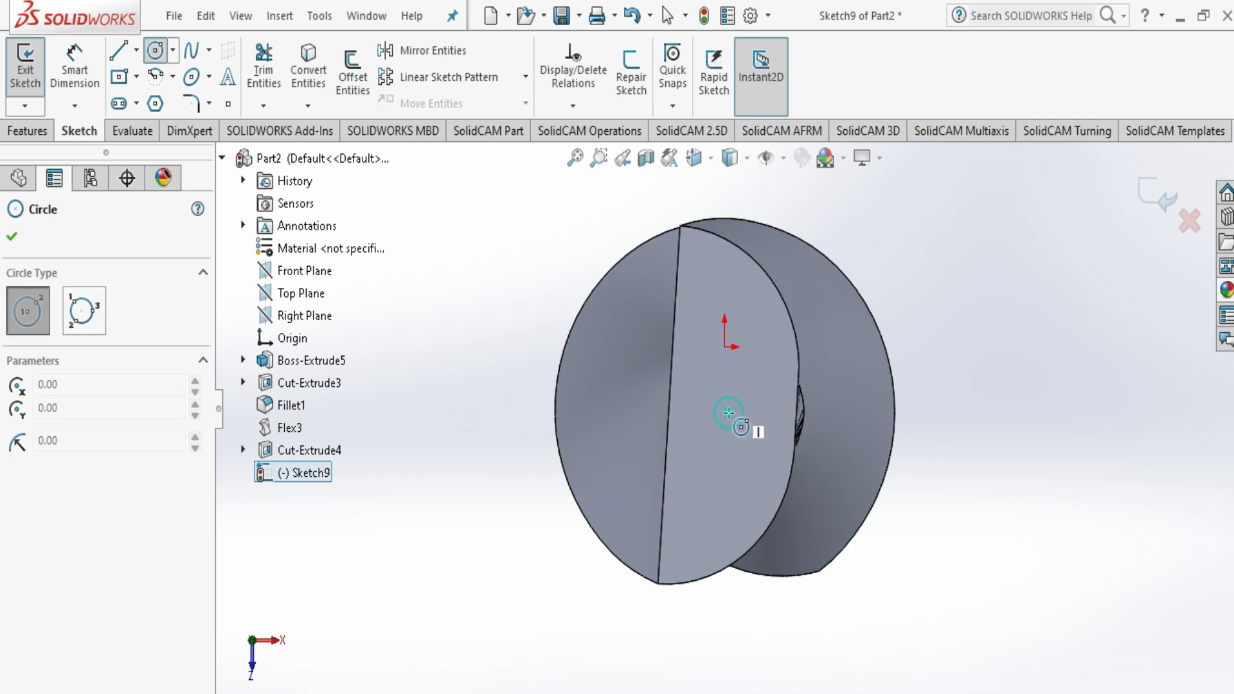
{"action": "left_click", "coordinate": [729, 413]}
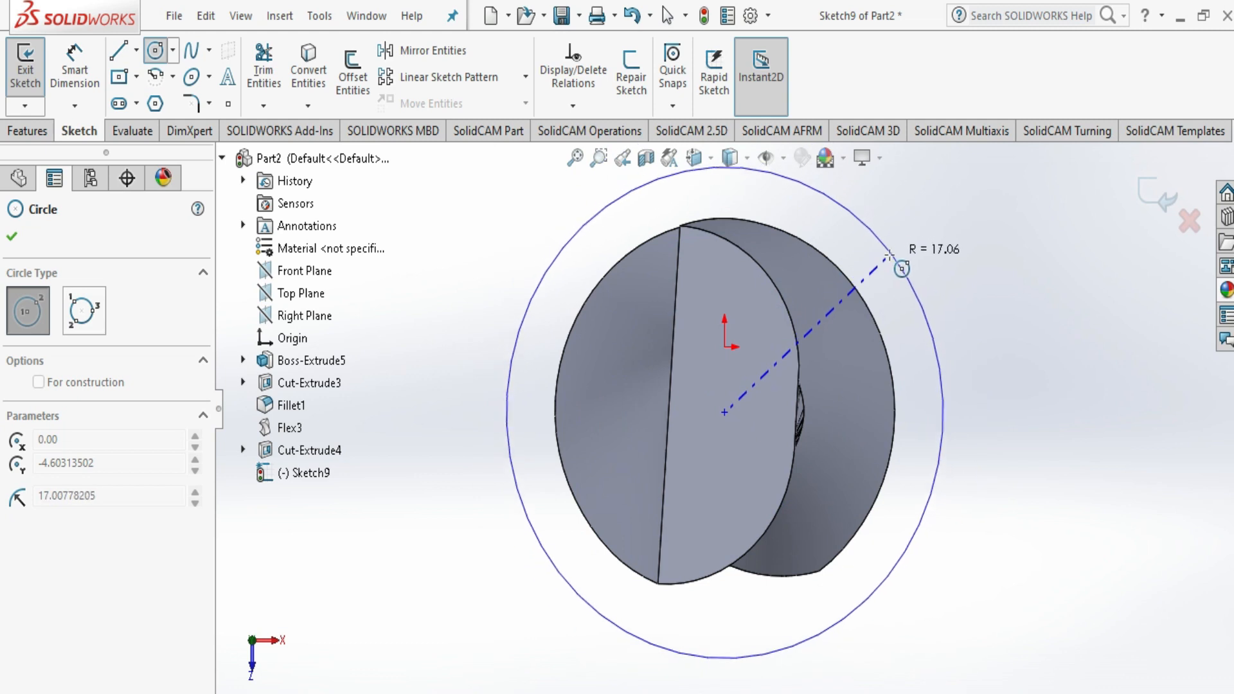
{"action": "left_click", "coordinate": [889, 256]}
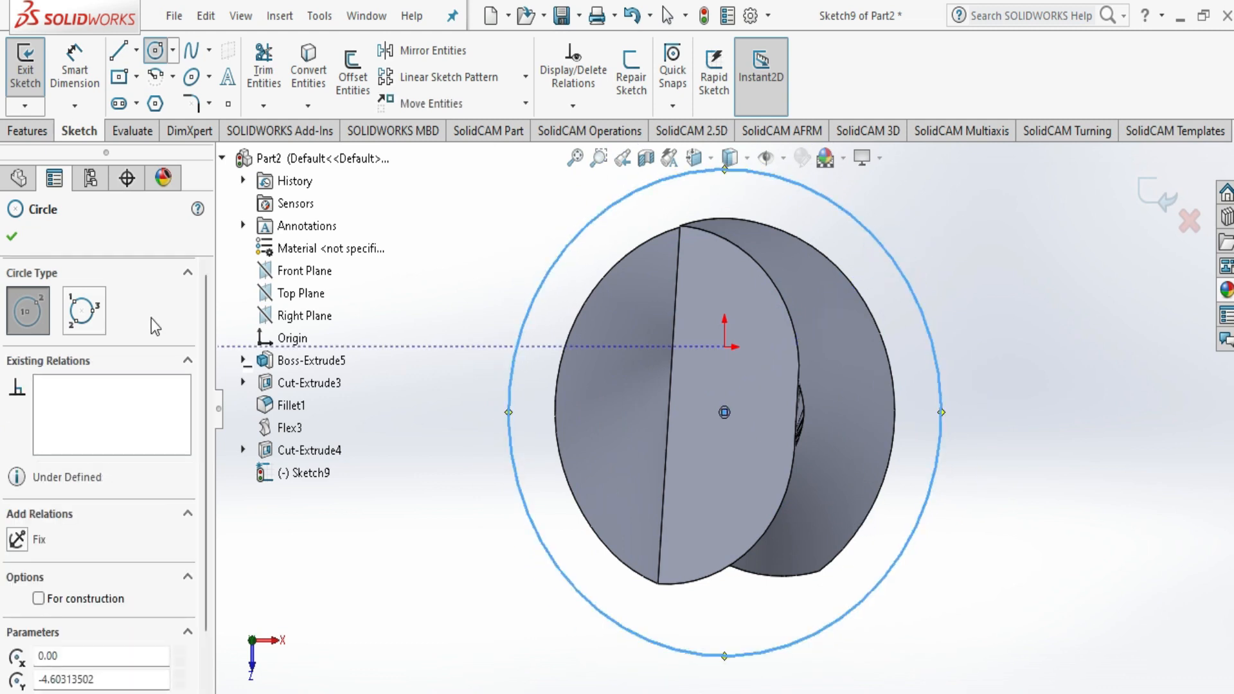
{"action": "left_click", "coordinate": [12, 236]}
- Dimension the circle's diameter as 35 mm
{"action": "left_click", "coordinate": [75, 65]}
{"action": "left_click", "coordinate": [510, 389]}
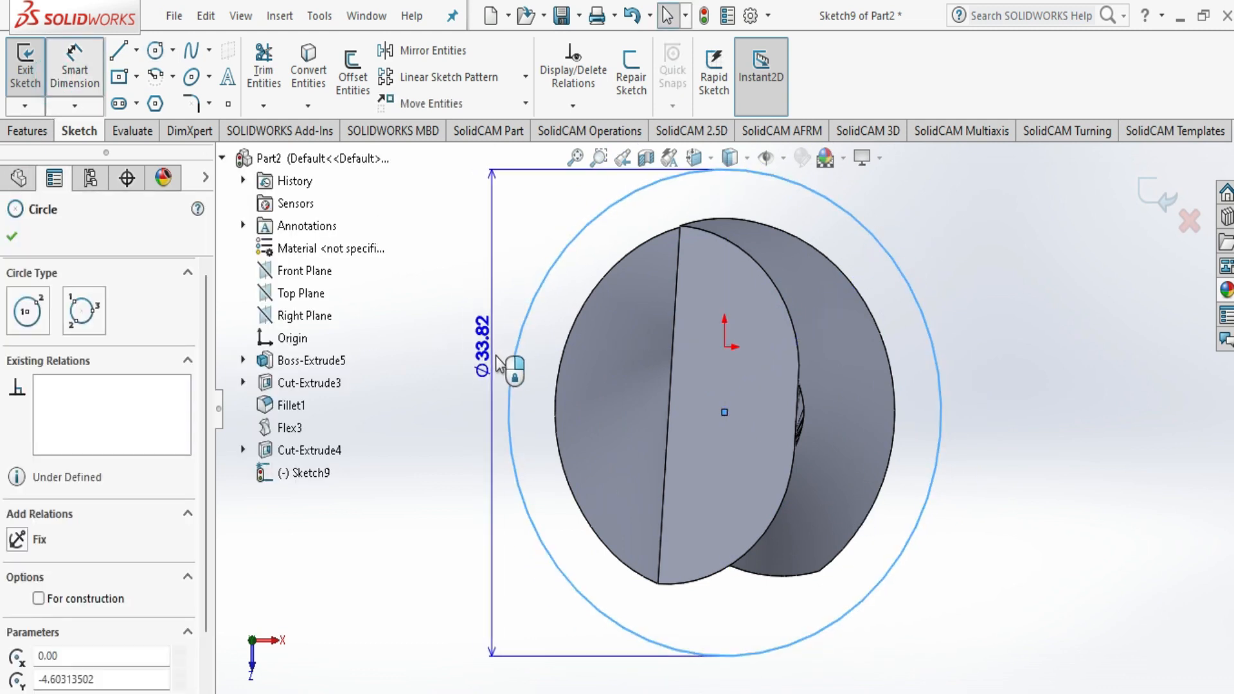
{"action": "left_click", "coordinate": [467, 430]}
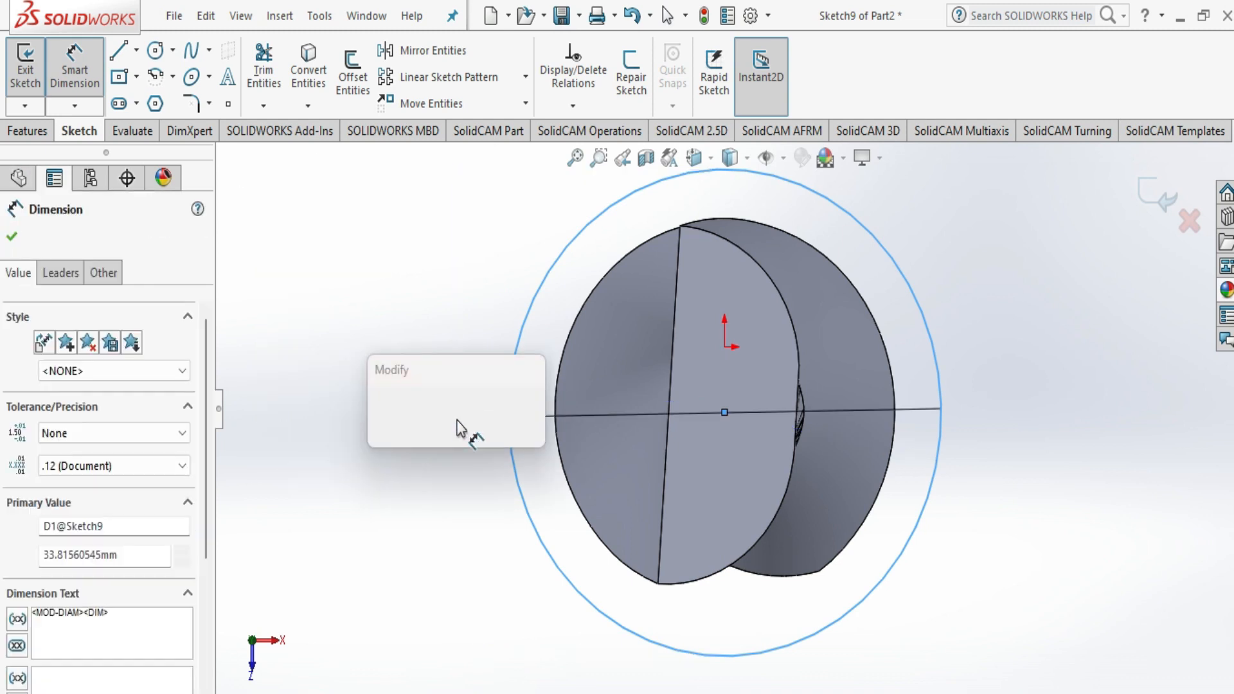
{"action": "type", "text": "35"}
{"action": "key", "text": "Return"}
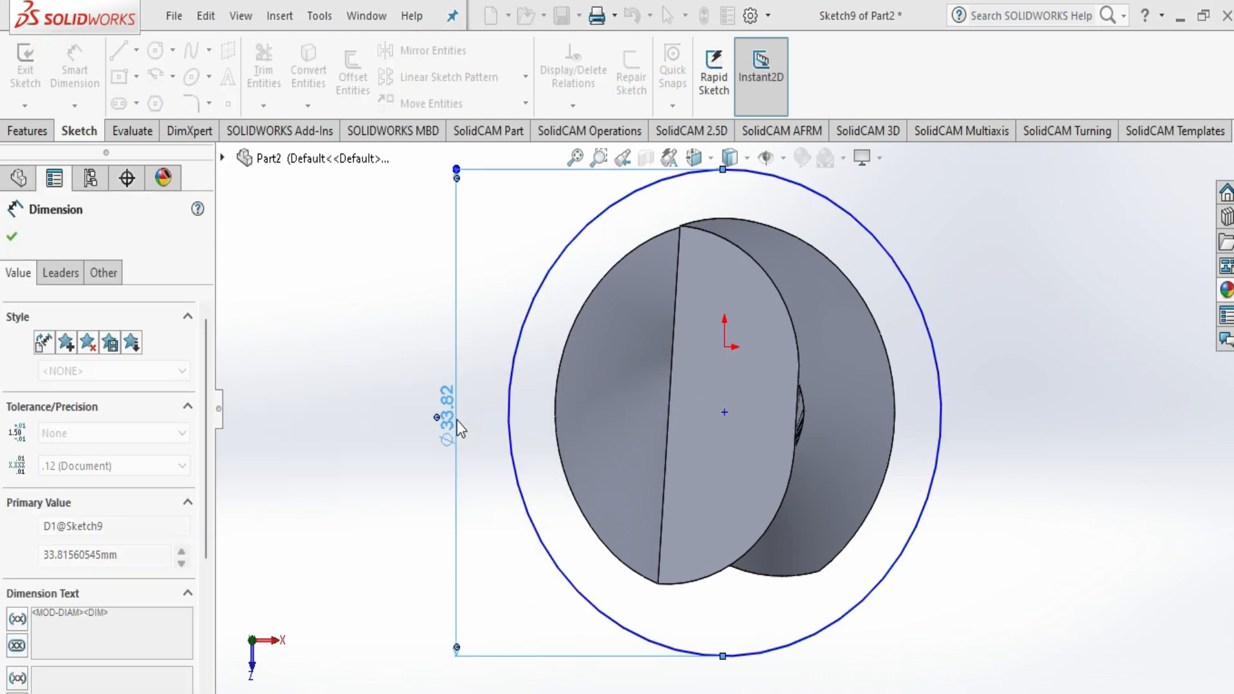
{"action": "key", "text": "Escape"}
- Extrude the circle 20 mm away from the twisted bar as a merged Blind boss
{"action": "left_click", "coordinate": [39, 134]}
{"action": "left_click", "coordinate": [32, 71]}
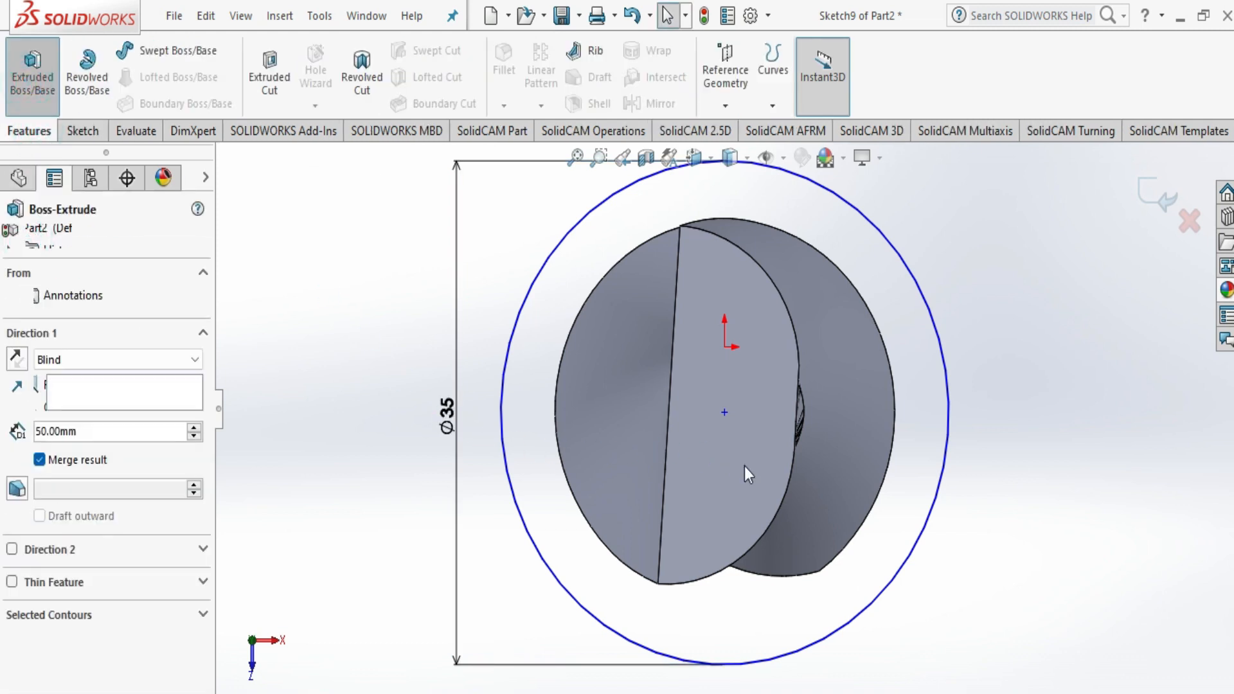
{"action": "middle_click_drag", "start_coordinate": [823, 468], "coordinate": [705, 492]}
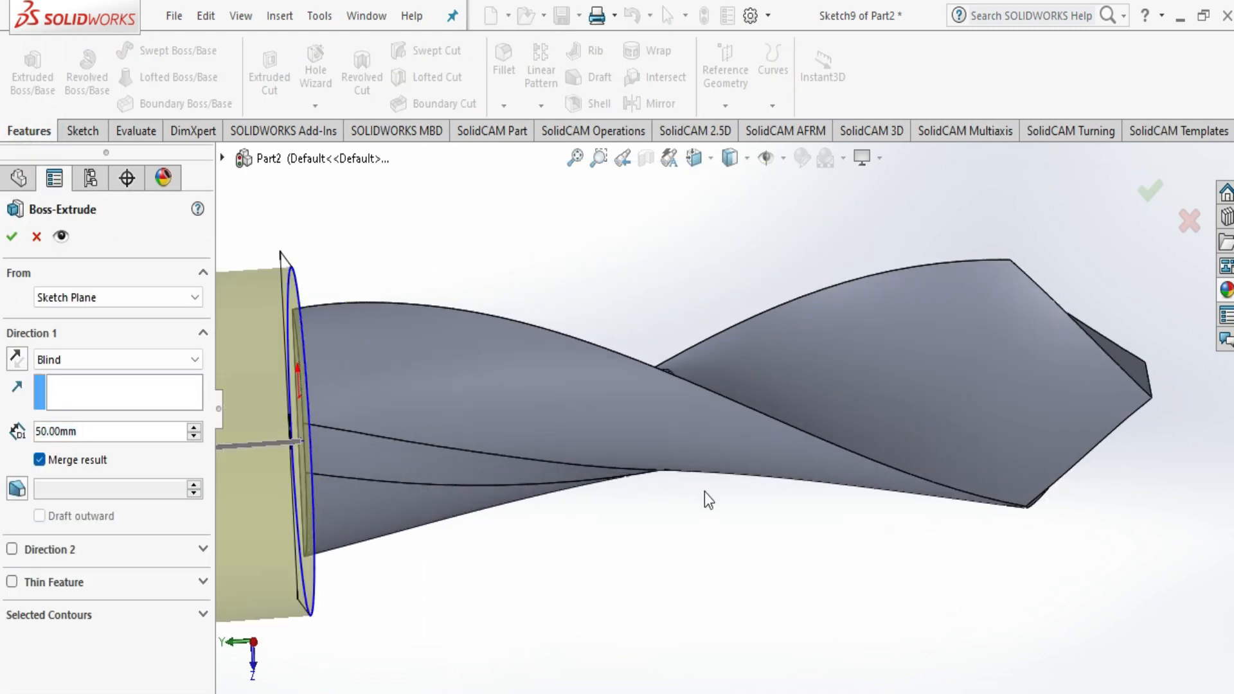
{"action": "scroll", "coordinate": [592, 497], "scroll_direction": "up", "scroll_amount": 2}
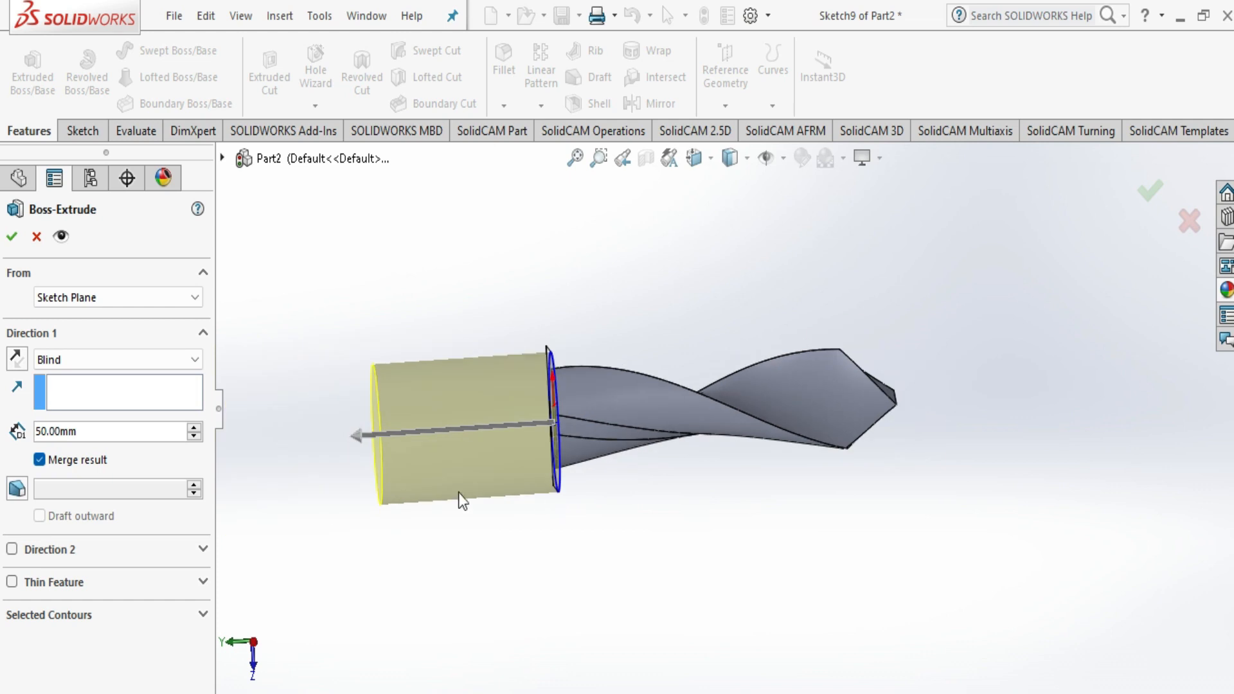
{"action": "left_click", "coordinate": [43, 430]}
{"action": "type", "text": "20"}
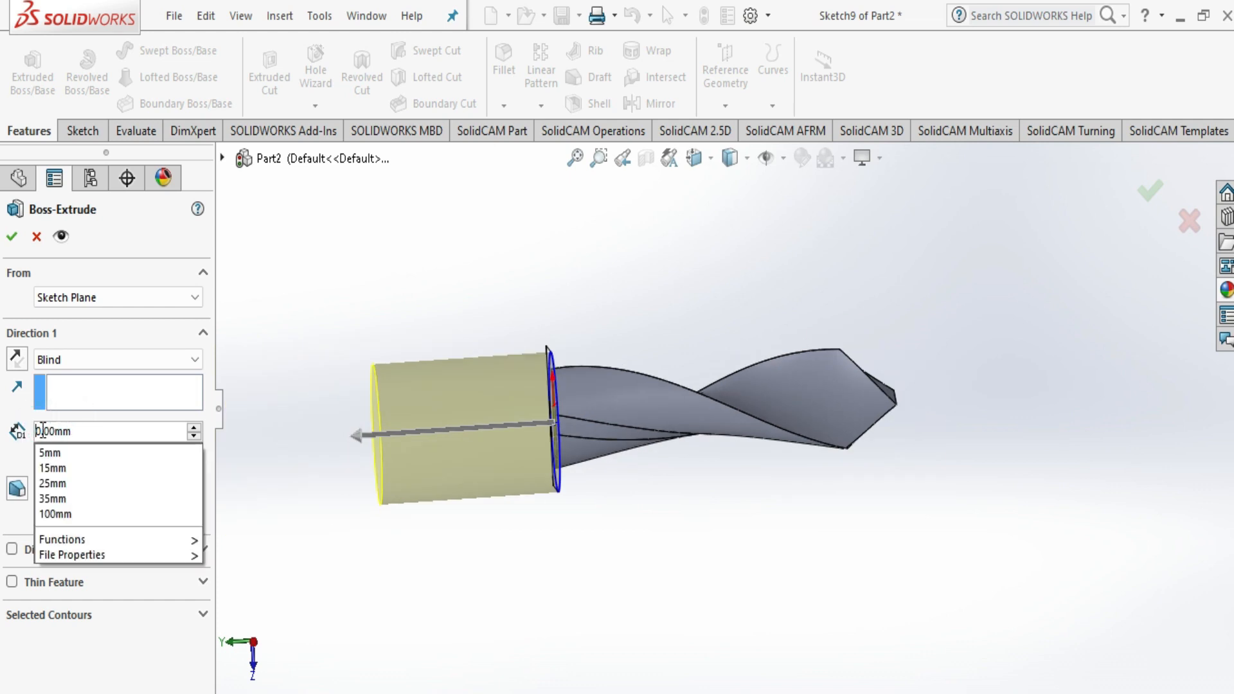
{"action": "key", "text": "Return"}
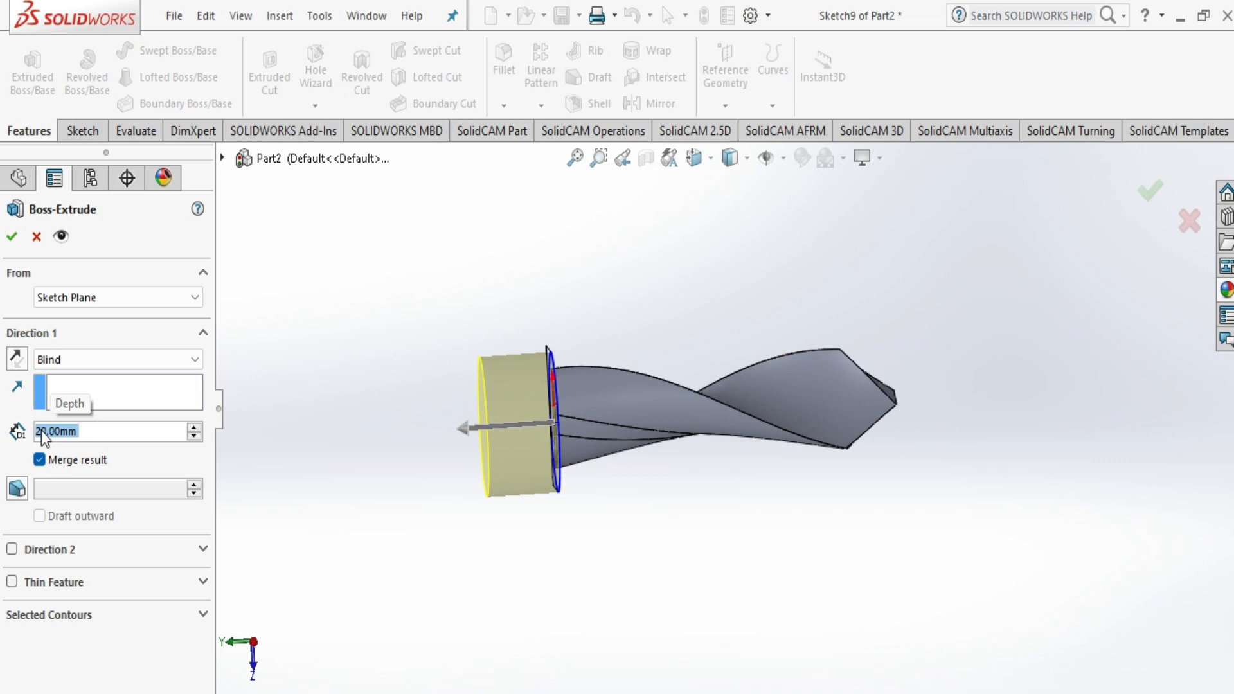
{"action": "left_click", "coordinate": [10, 238]}
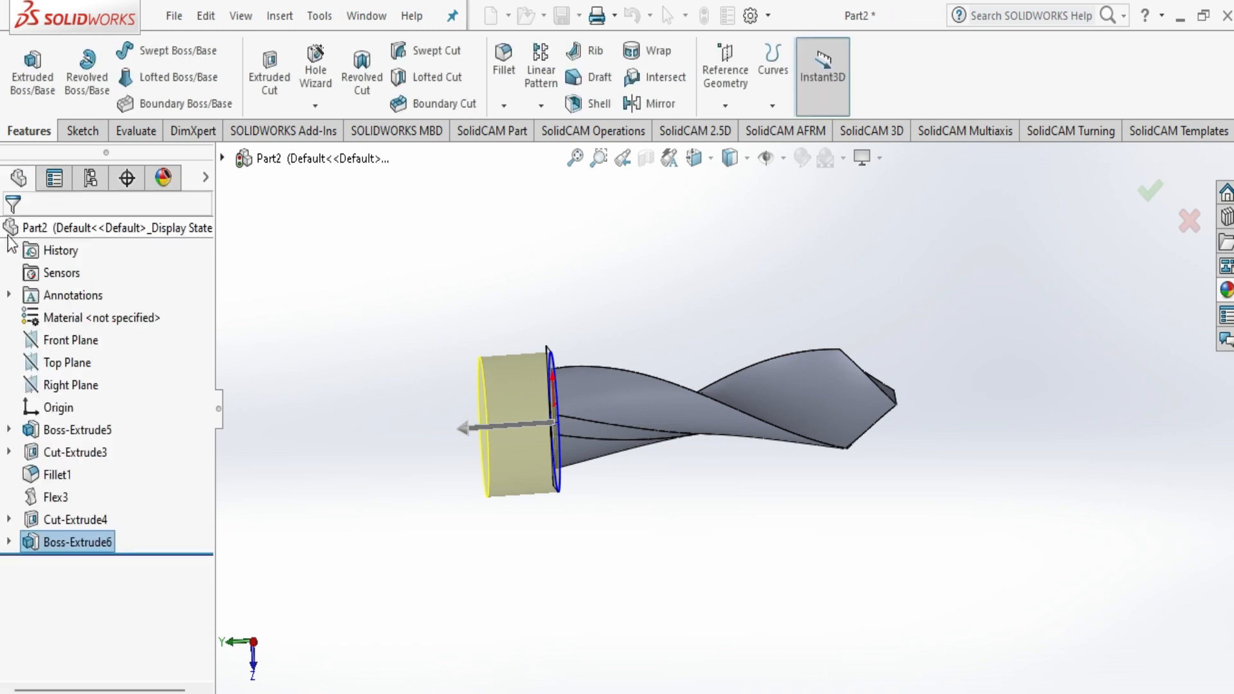
- Start a sketch on the cylindrical boss's free end face and convert its circular edge into a sketch entity
{"action": "middle_click_drag", "start_coordinate": [368, 478], "coordinate": [462, 347]}
{"action": "left_click", "coordinate": [589, 303]}
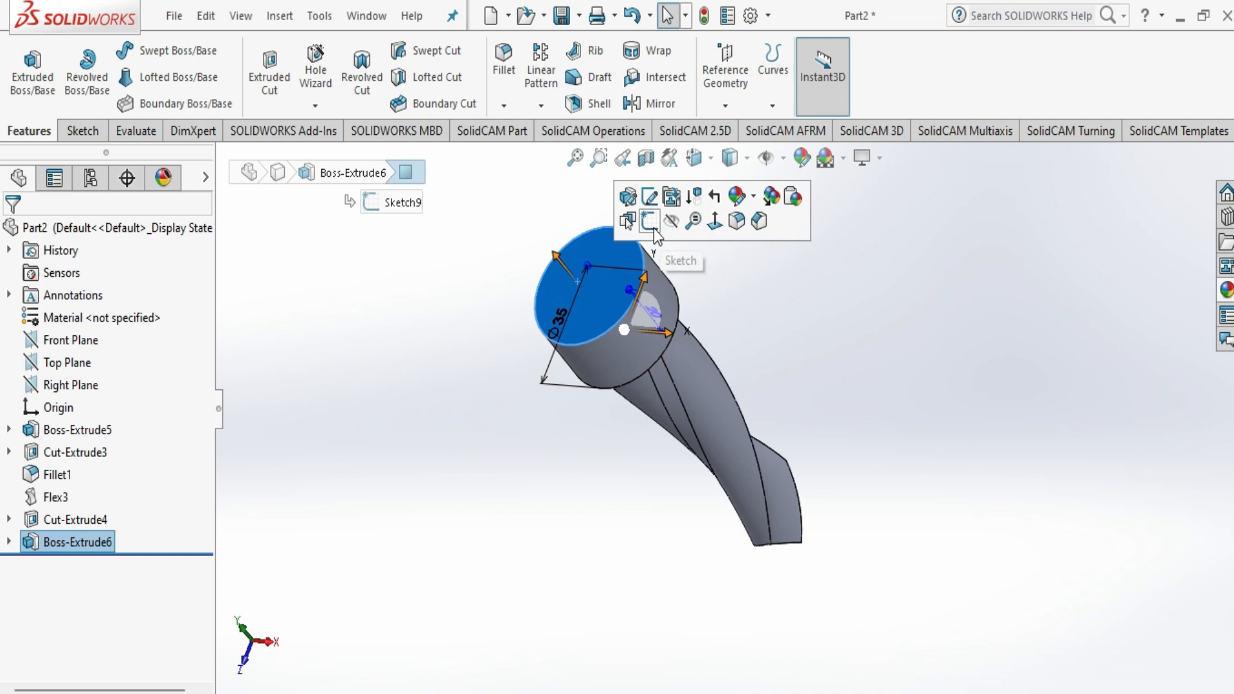
{"action": "left_click", "coordinate": [649, 220]}
{"action": "left_click", "coordinate": [29, 131]}
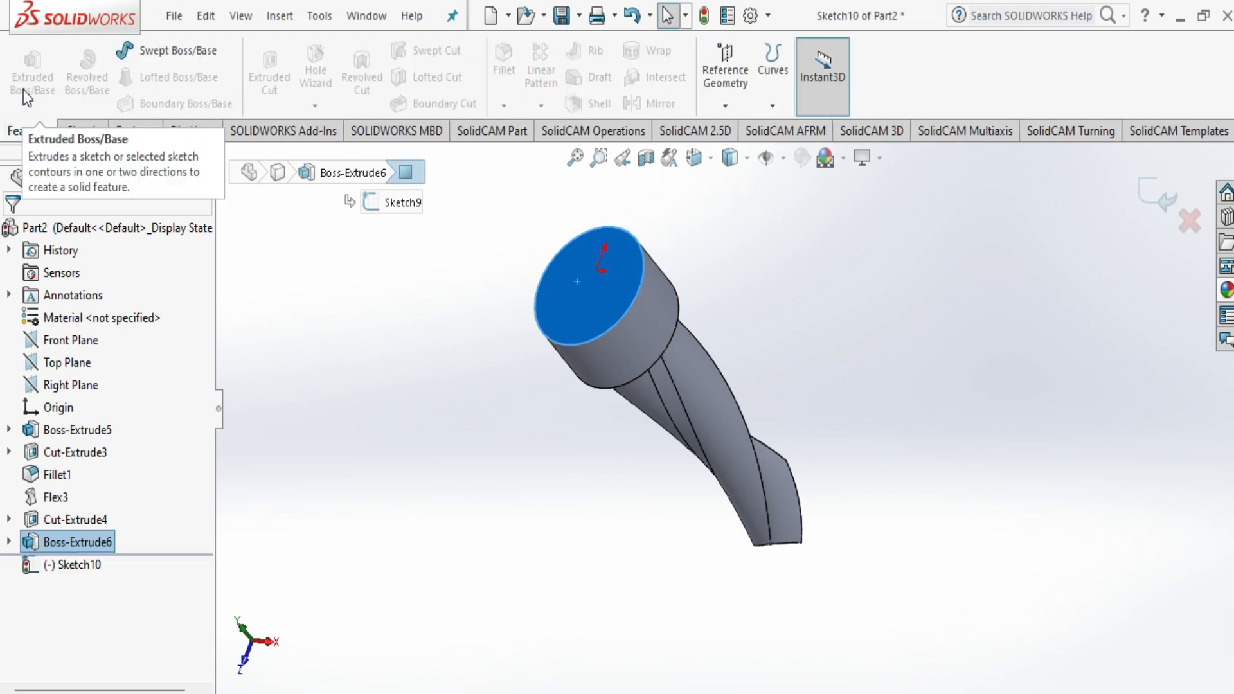
{"action": "left_click", "coordinate": [81, 131]}
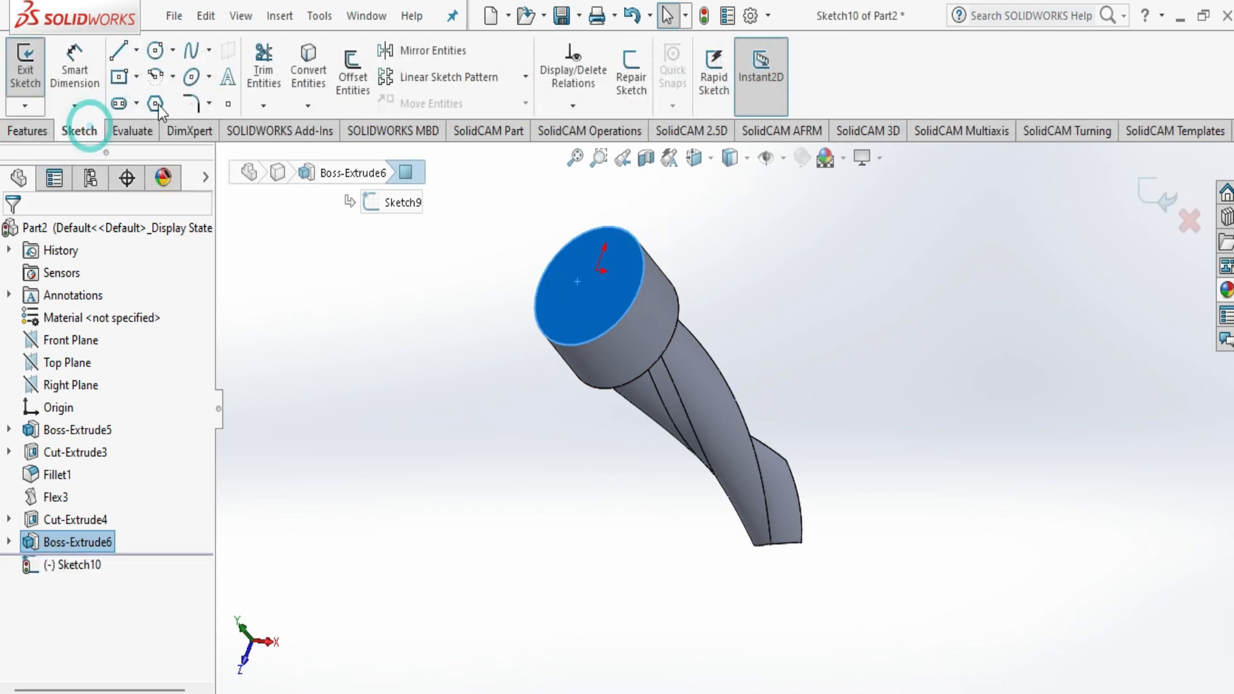
{"action": "left_click", "coordinate": [311, 65]}
- Extrude the converted circle 30 mm outward as a merged Blind boss with a 12-degree inward draft
{"action": "left_click", "coordinate": [25, 129]}
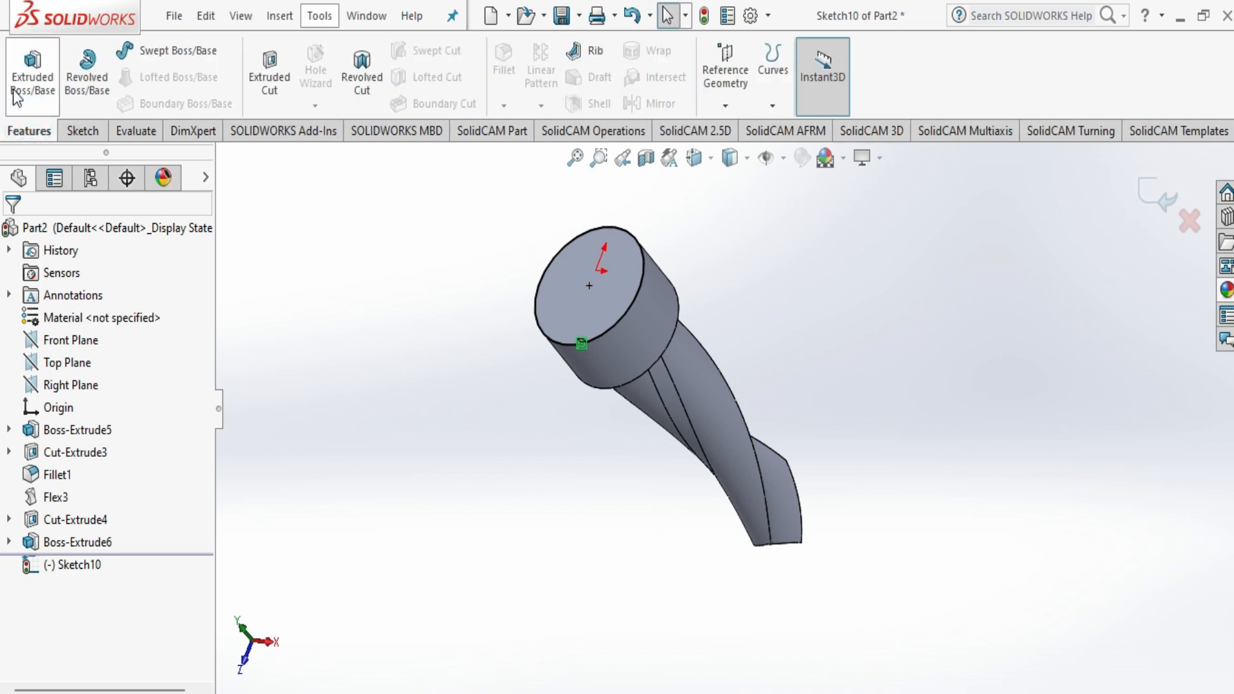
{"action": "left_click", "coordinate": [33, 71]}
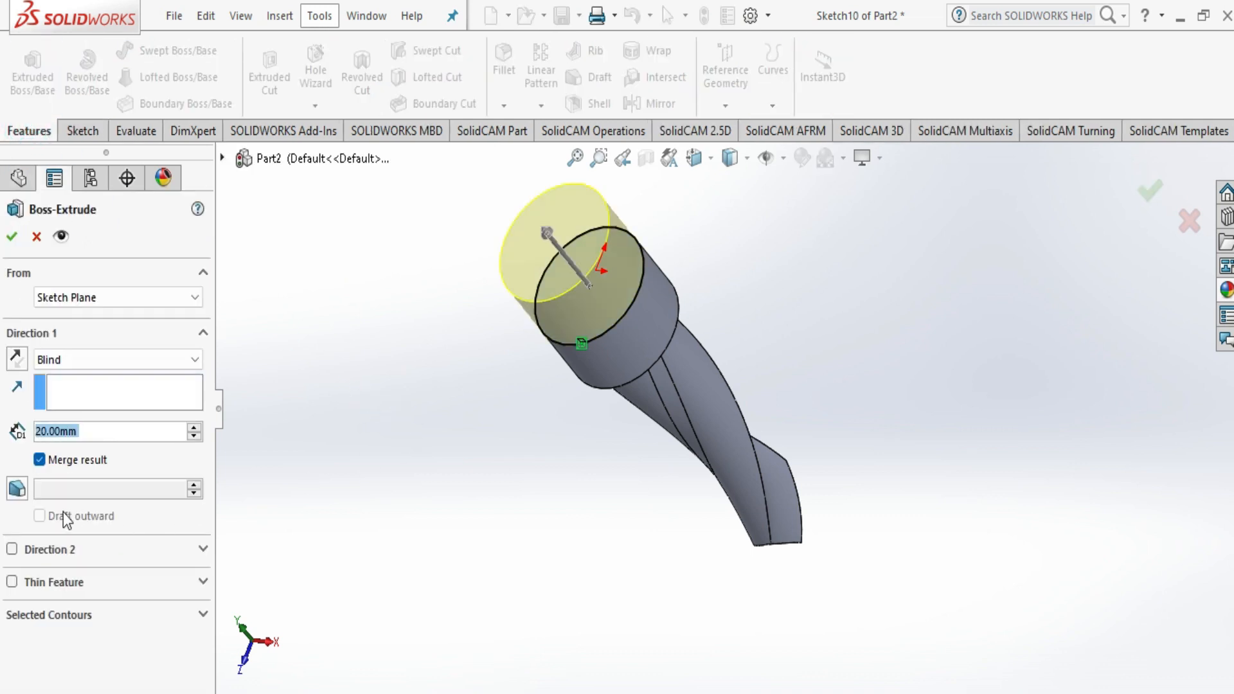
{"action": "left_click", "coordinate": [17, 494]}
{"action": "left_click_drag", "start_coordinate": [194, 485], "coordinate": [194, 484]}
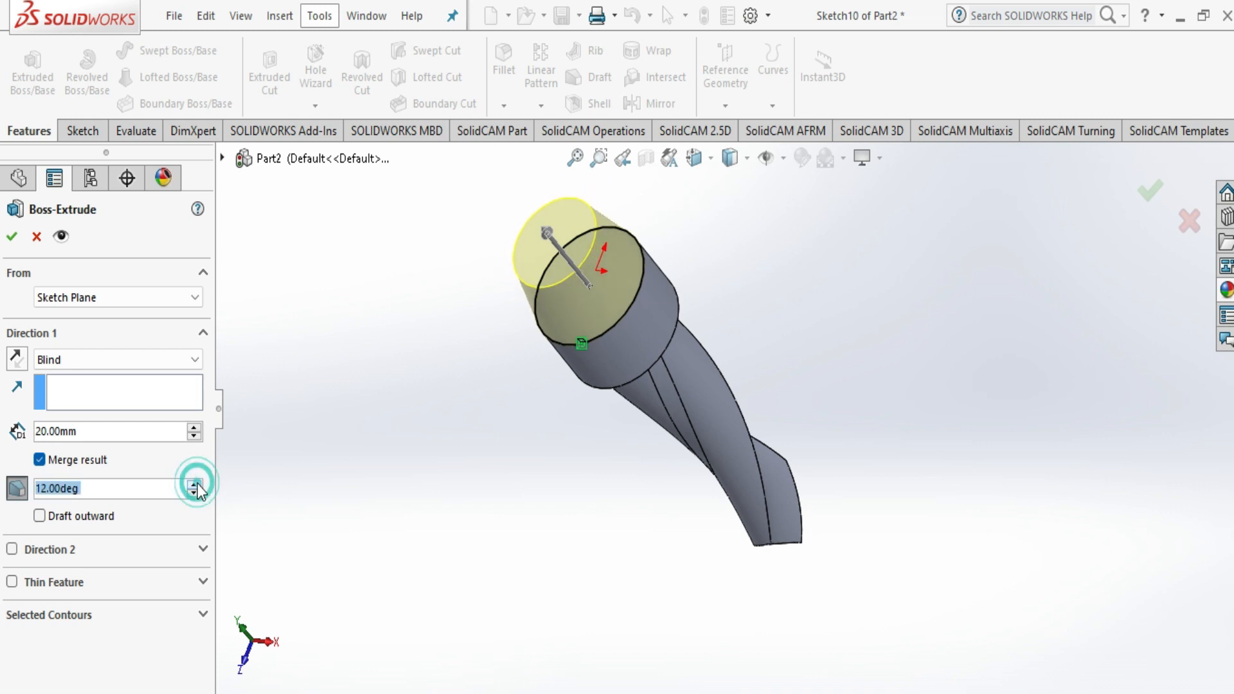
{"action": "left_click", "coordinate": [43, 430]}
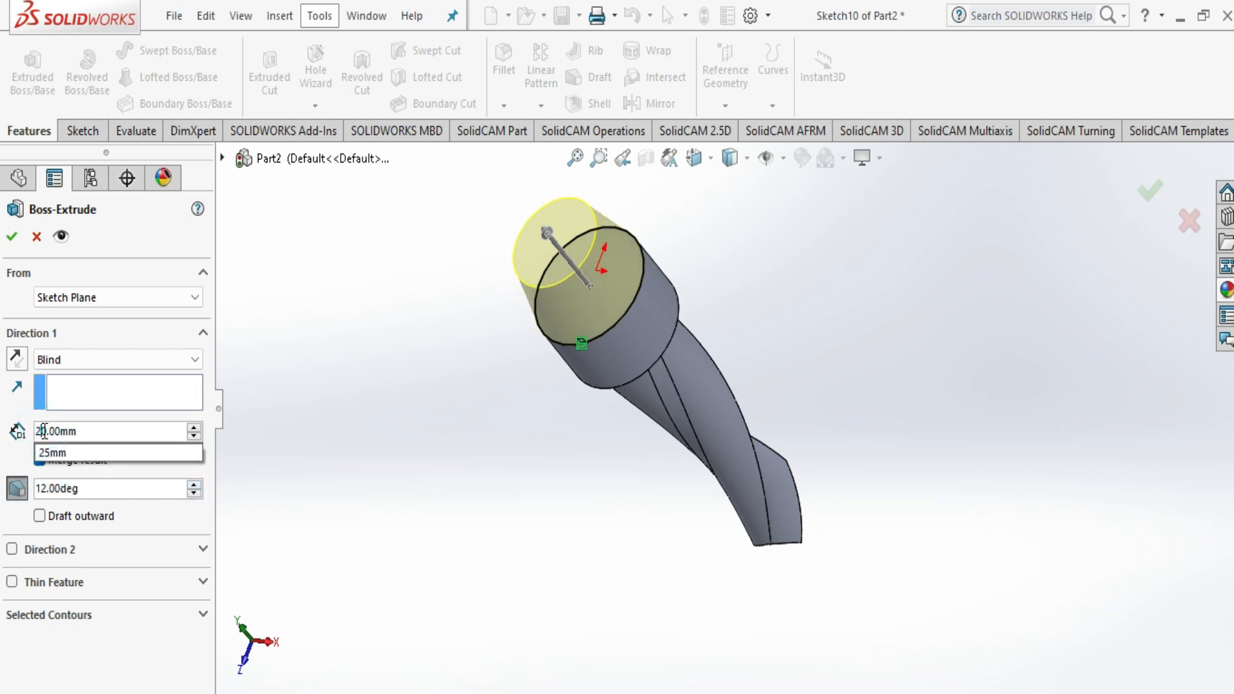
{"action": "type", "text": "30"}
{"action": "key", "text": "Return"}
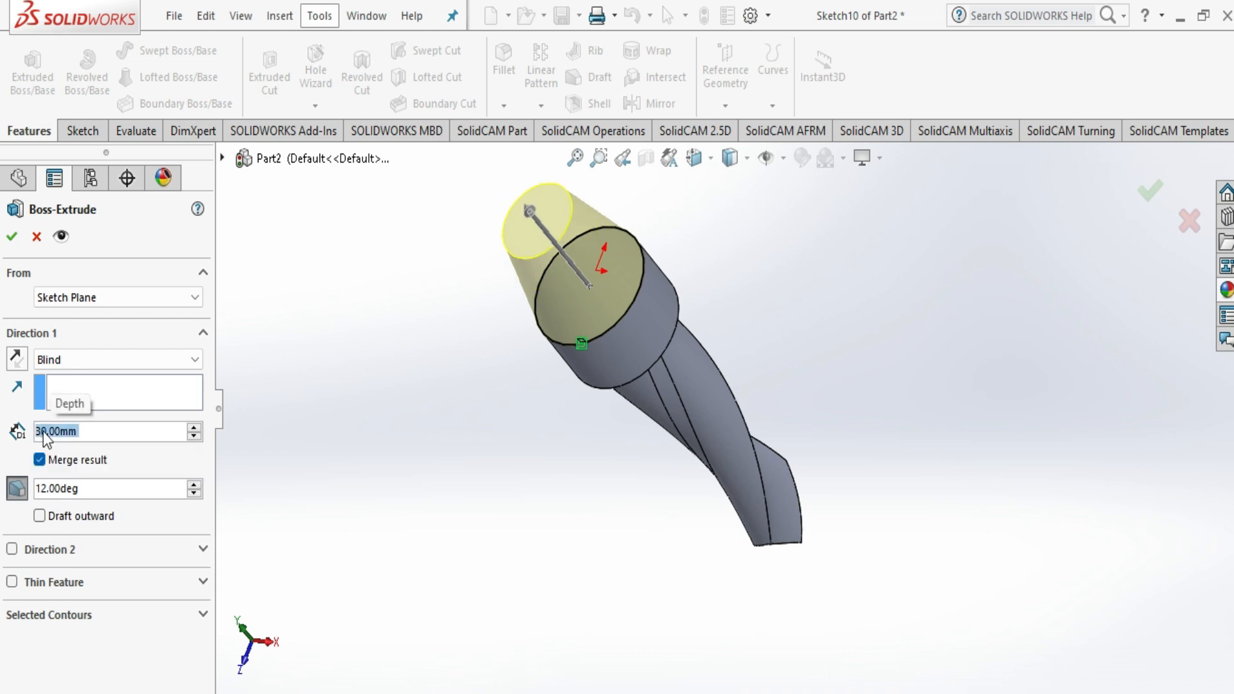
{"action": "left_click", "coordinate": [12, 237]}
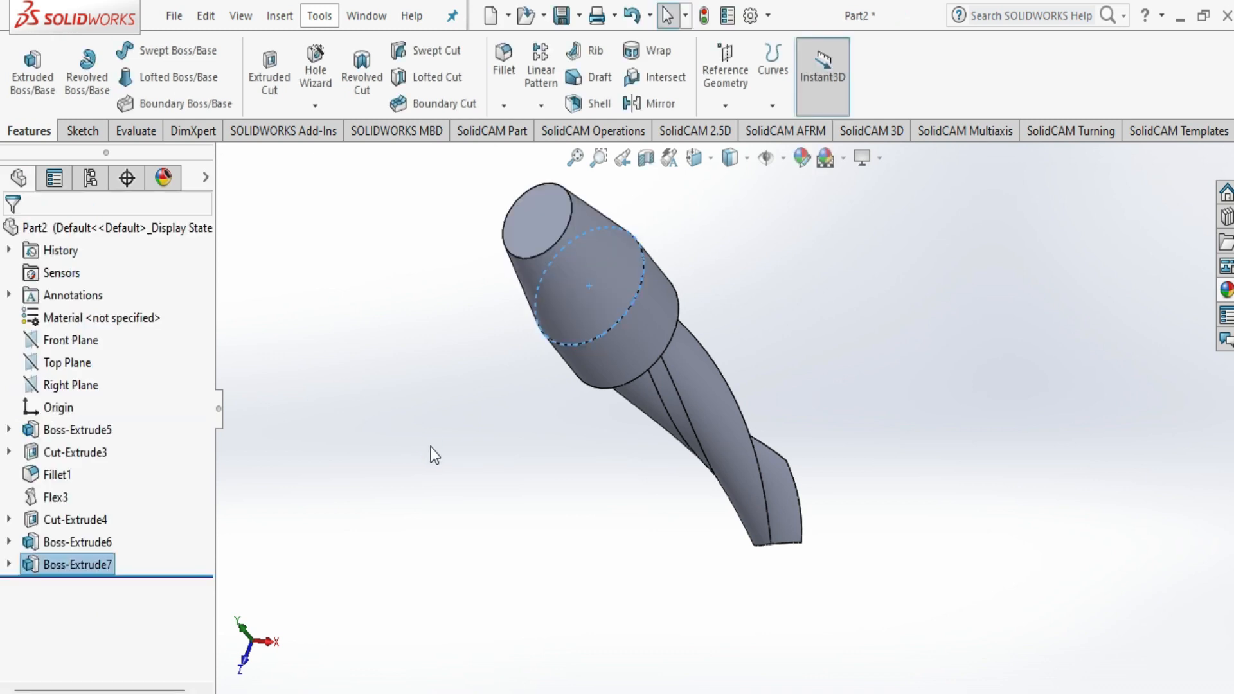
{"action": "middle_click_drag", "start_coordinate": [427, 474], "coordinate": [768, 396]}
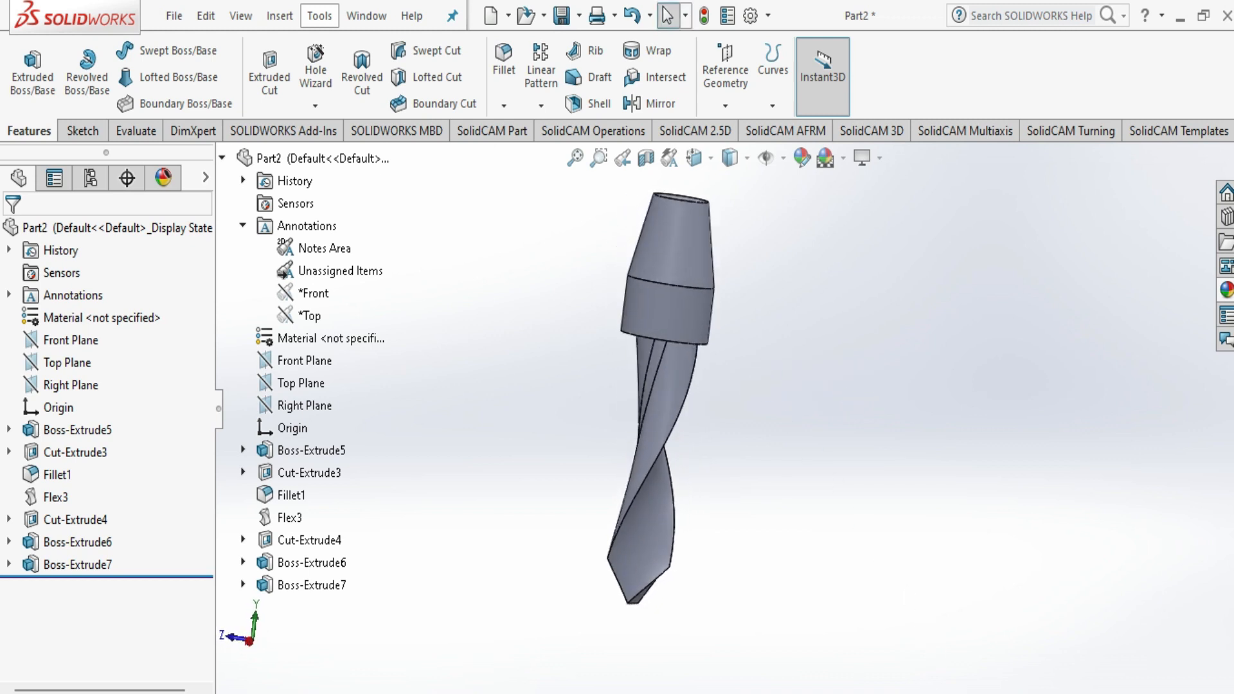
{"action": "left_click", "coordinate": [986, 693]}
{"action": "right_click", "coordinate": [1064, 645]}
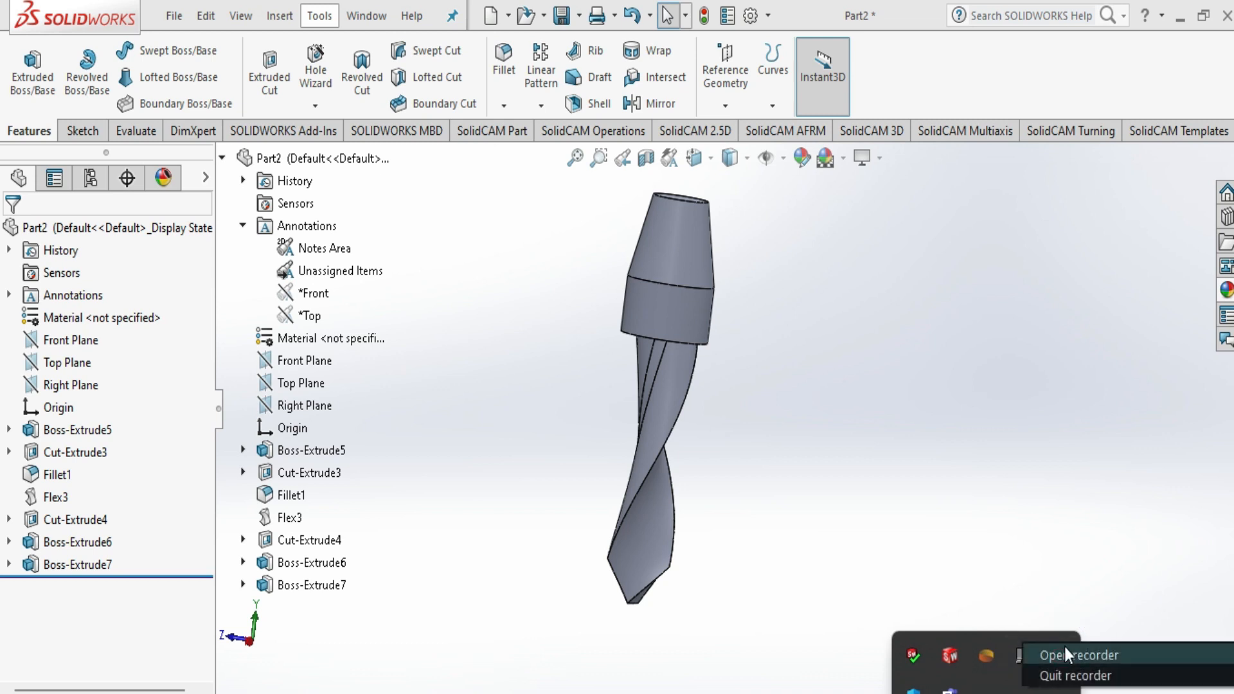